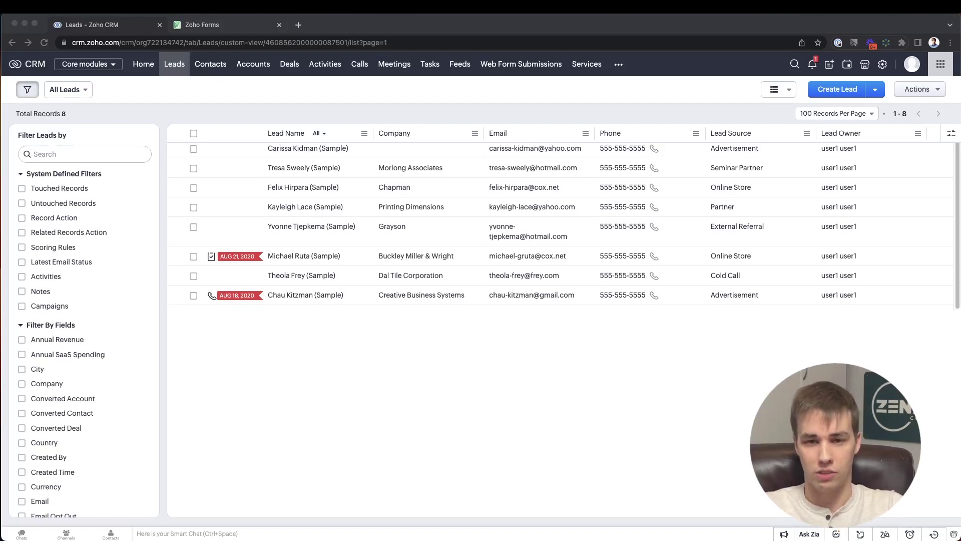
- Open the Morlong Associates lead's Web Form Submissions and point out the second entry's created time
{"action": "left_click", "coordinate": [253, 169]}
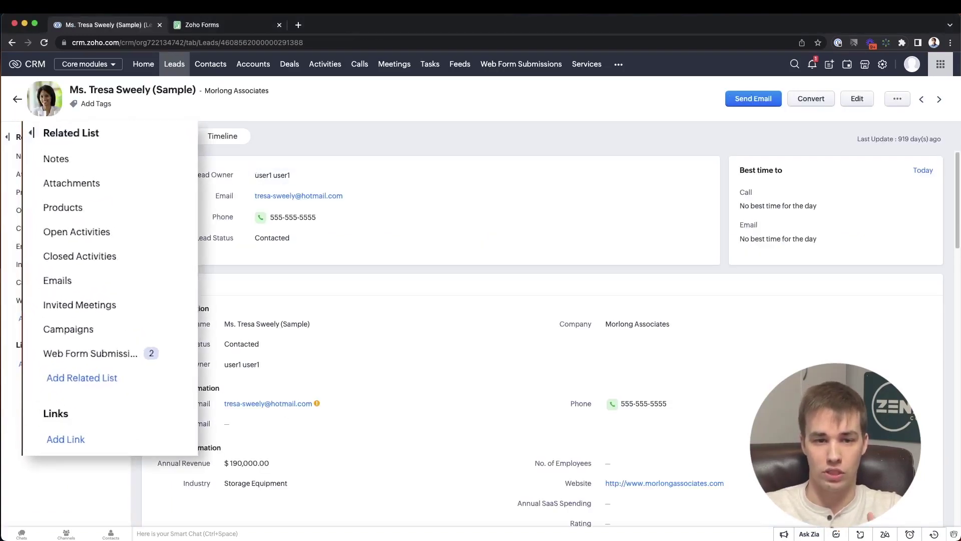
{"action": "left_click", "coordinate": [80, 355]}
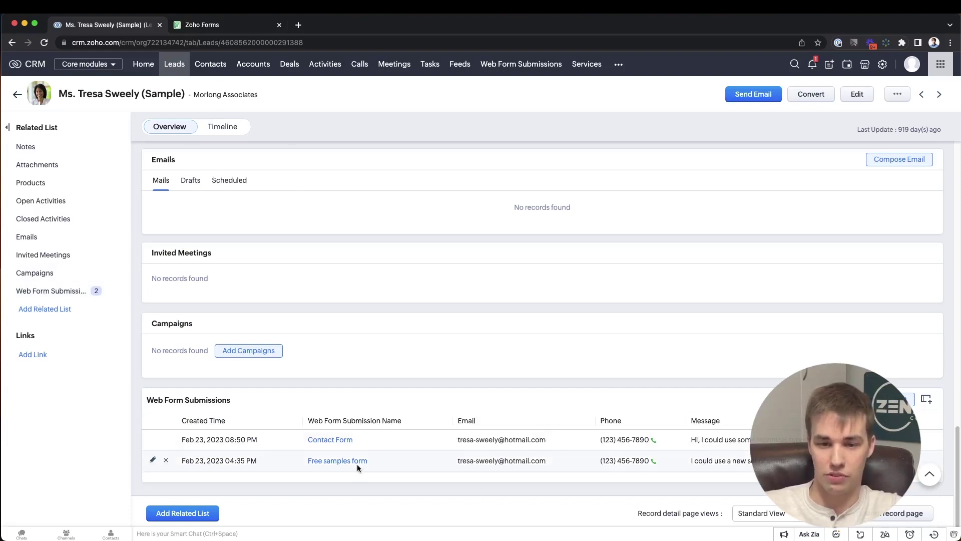
{"action": "left_click_drag", "start_coordinate": [258, 462], "coordinate": [179, 464]}
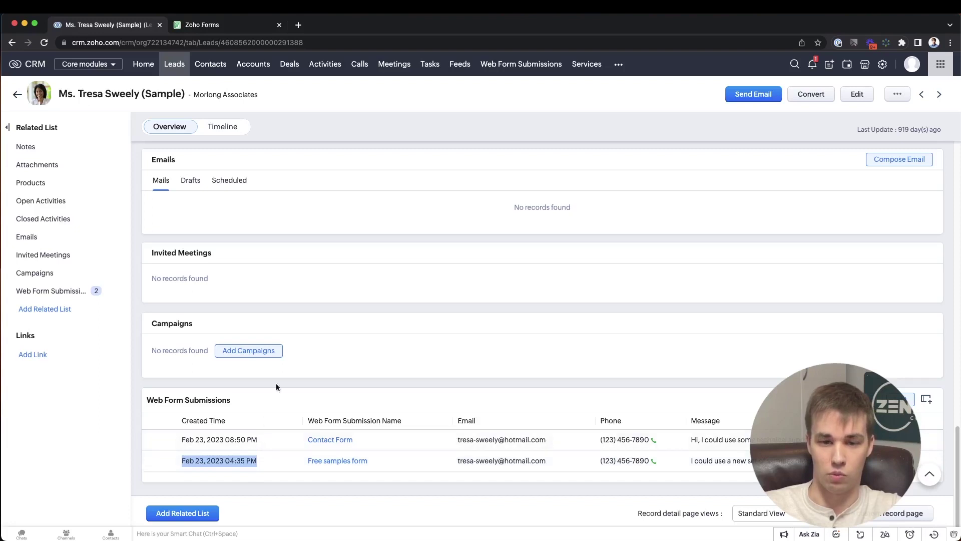
{"action": "left_click", "coordinate": [329, 338]}
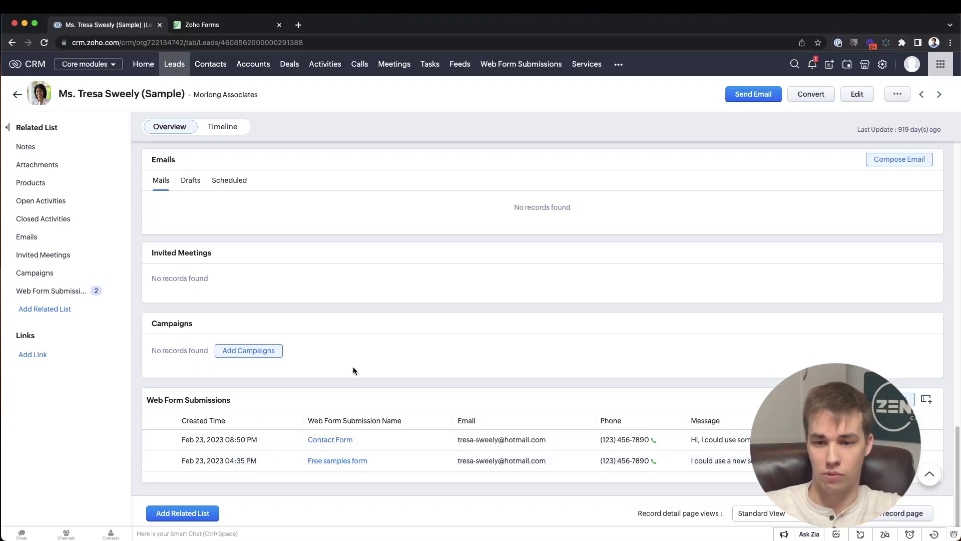
- Highlight the Free samples and Contact Form submission names, email, phone and message
{"action": "left_click_drag", "start_coordinate": [375, 459], "coordinate": [304, 461]}
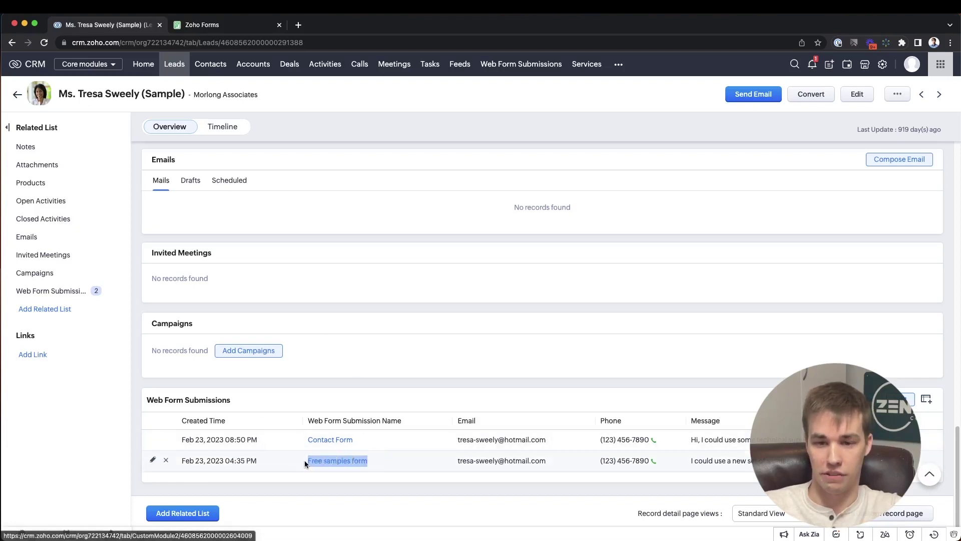
{"action": "left_click_drag", "start_coordinate": [353, 440], "coordinate": [306, 440]}
{"action": "left_click", "coordinate": [454, 383]}
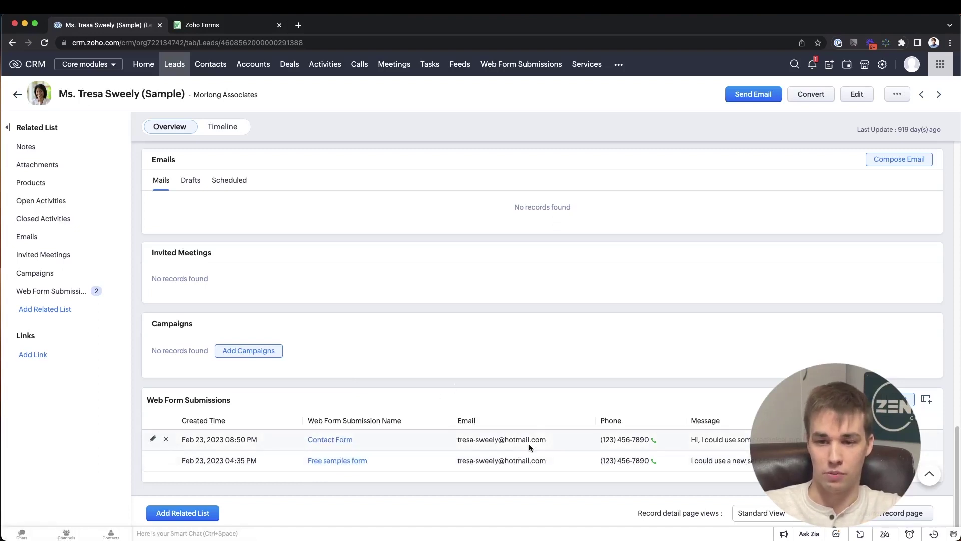
{"action": "left_click_drag", "start_coordinate": [545, 440], "coordinate": [458, 440]}
{"action": "left_click_drag", "start_coordinate": [623, 439], "coordinate": [600, 440]}
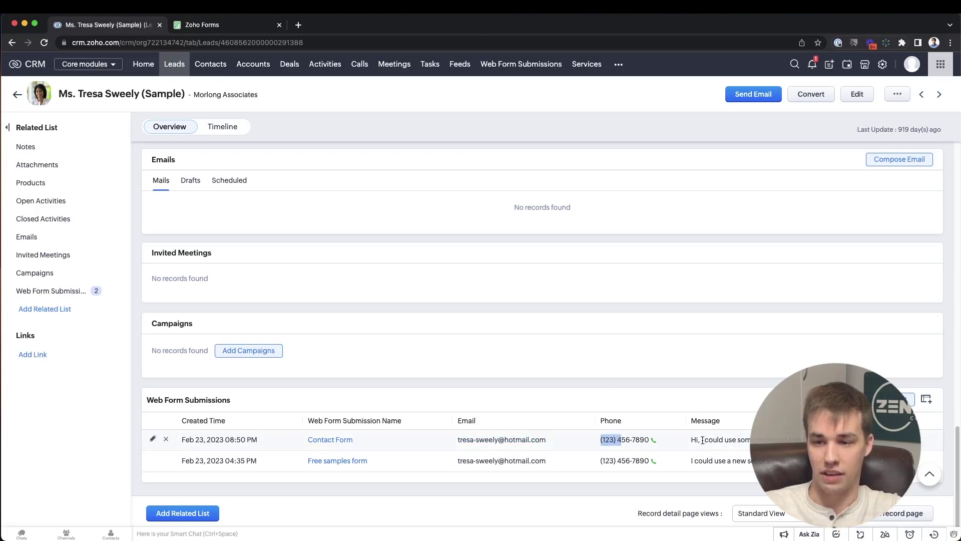
{"action": "left_click_drag", "start_coordinate": [694, 440], "coordinate": [740, 461]}
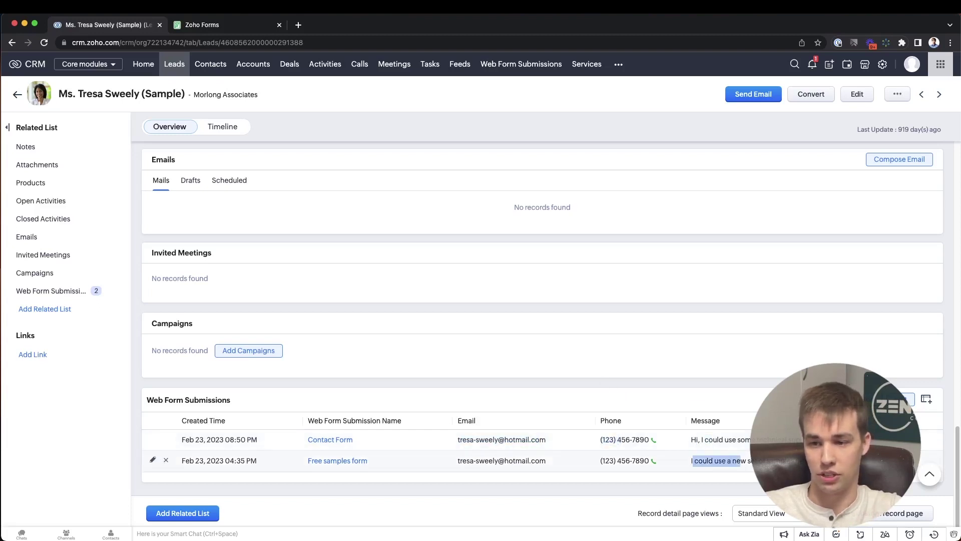
{"action": "left_click", "coordinate": [743, 460]}
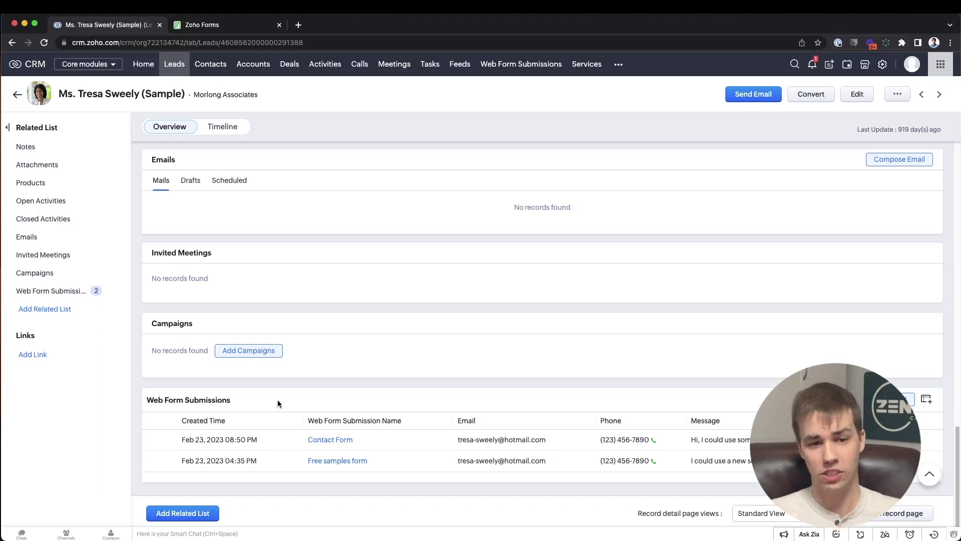
- In the Contact Us Form, enter the test contact's first name, last name and e-mail
{"action": "left_click", "coordinate": [219, 26]}
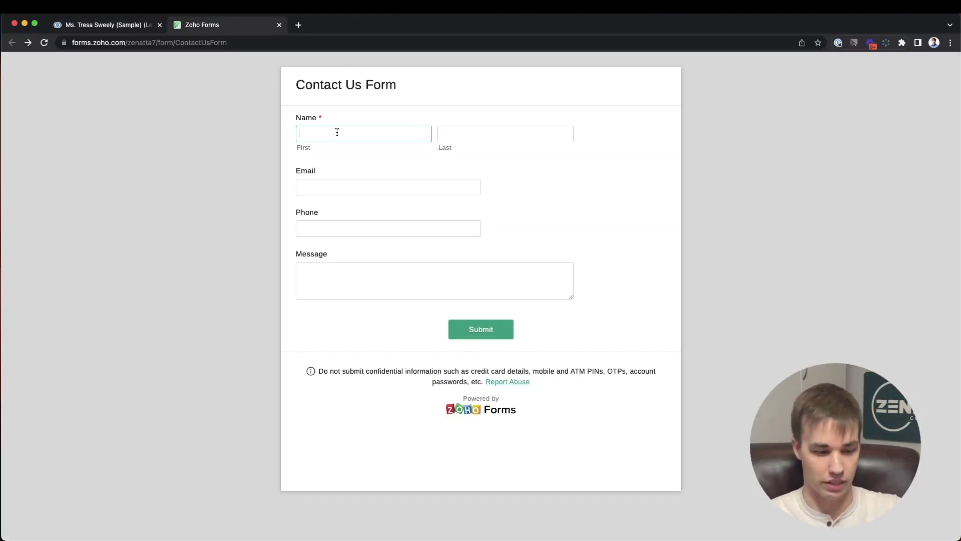
{"action": "key", "text": "Tab"}
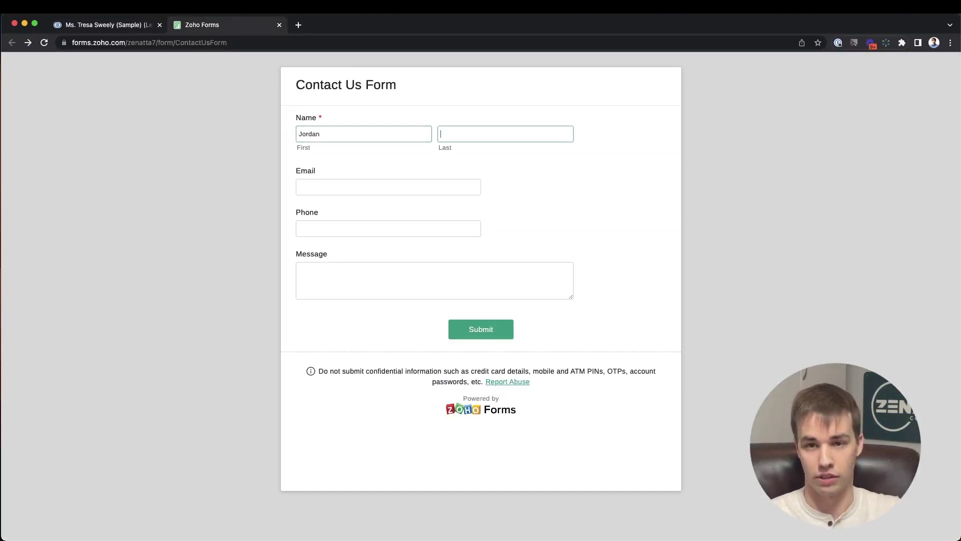
{"action": "key", "text": "Tab"}
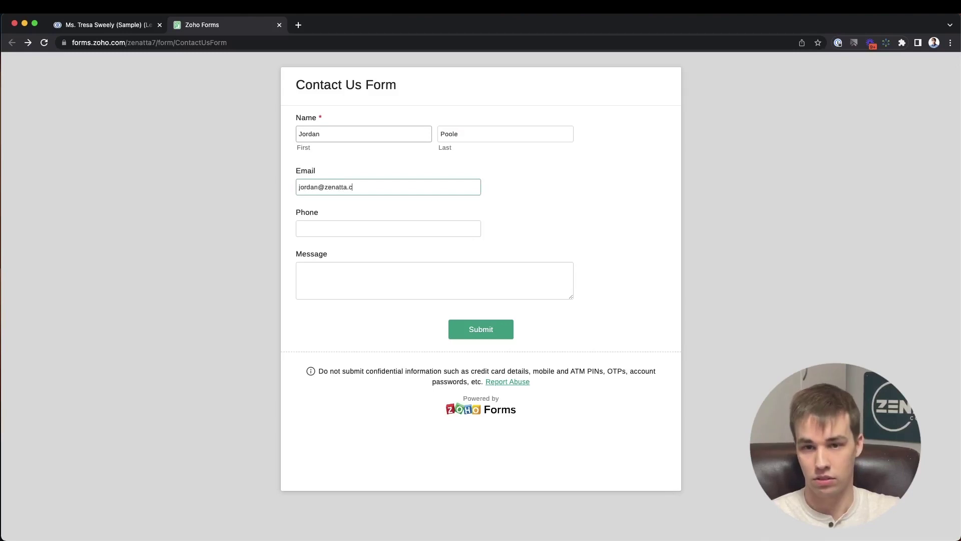
{"action": "key", "text": "Tab"}
- Add the test phone number and the message 'This is a test.', then submit the form
{"action": "type", "text": "23"}
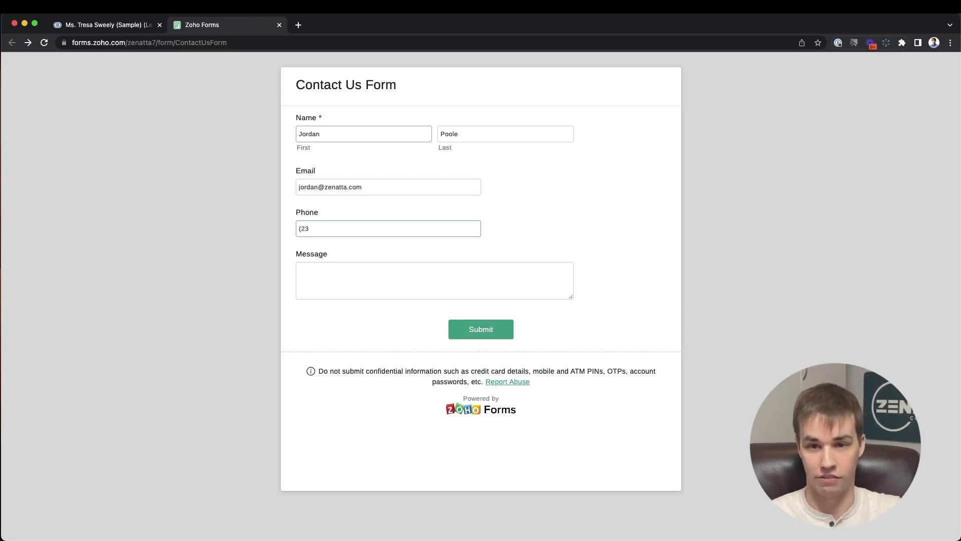
{"action": "key", "text": "BackSpace"}
{"action": "key", "text": "BackSpace"}
{"action": "type", "text": "123) "}
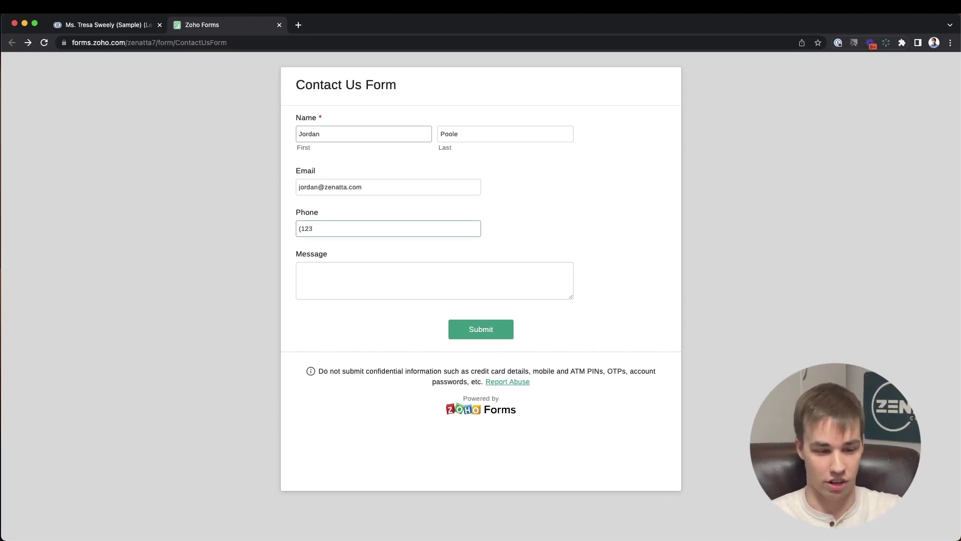
{"action": "type", "text": "456-7890"}
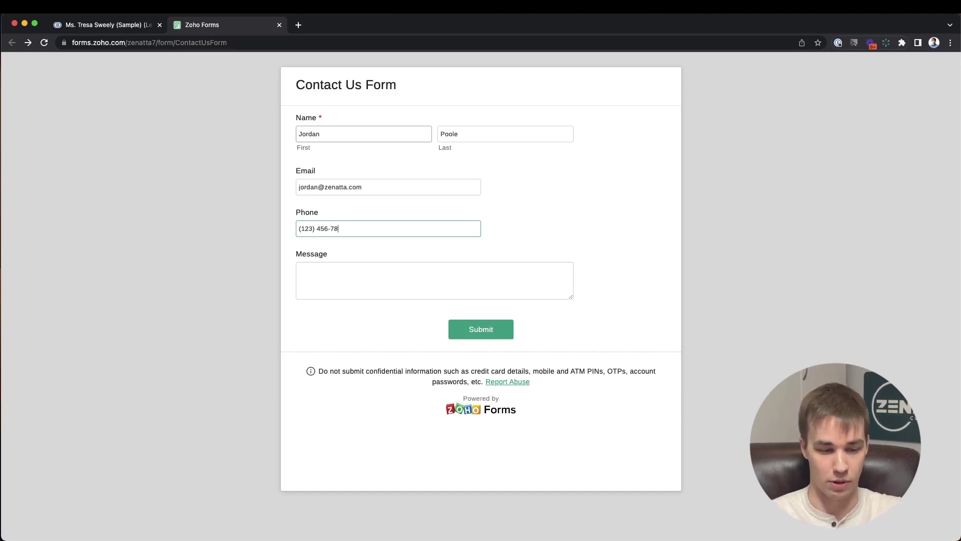
{"action": "key", "text": "Tab"}
{"action": "type", "text": "This is a test."}
{"action": "left_click", "coordinate": [474, 322]}
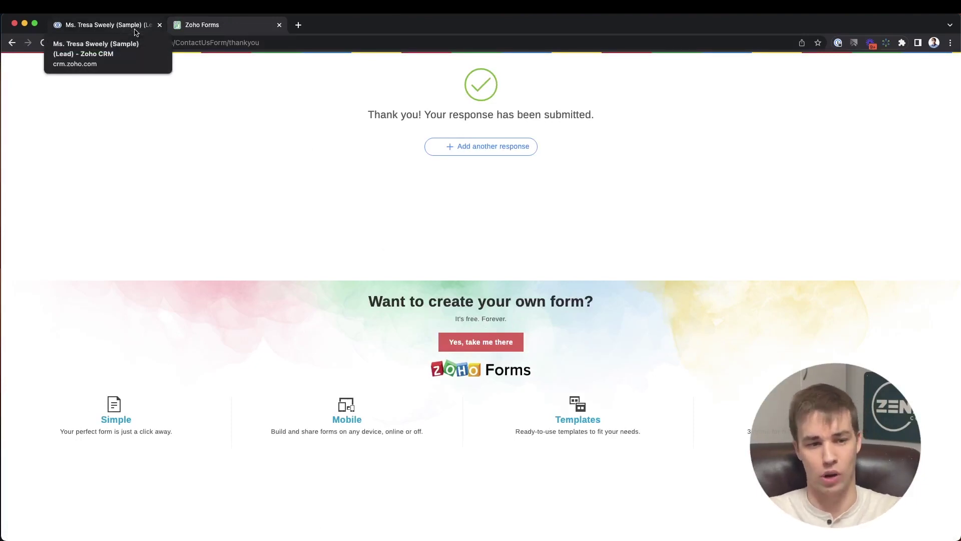
- Back in CRM, refresh the Leads list and open the new lead's Web Form Submissions
{"action": "left_click", "coordinate": [135, 32]}
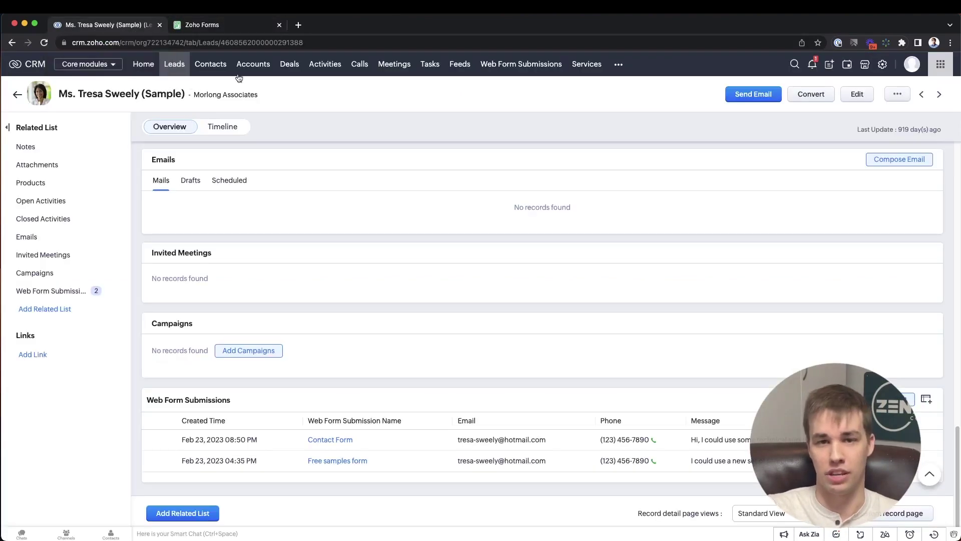
{"action": "left_click", "coordinate": [176, 67]}
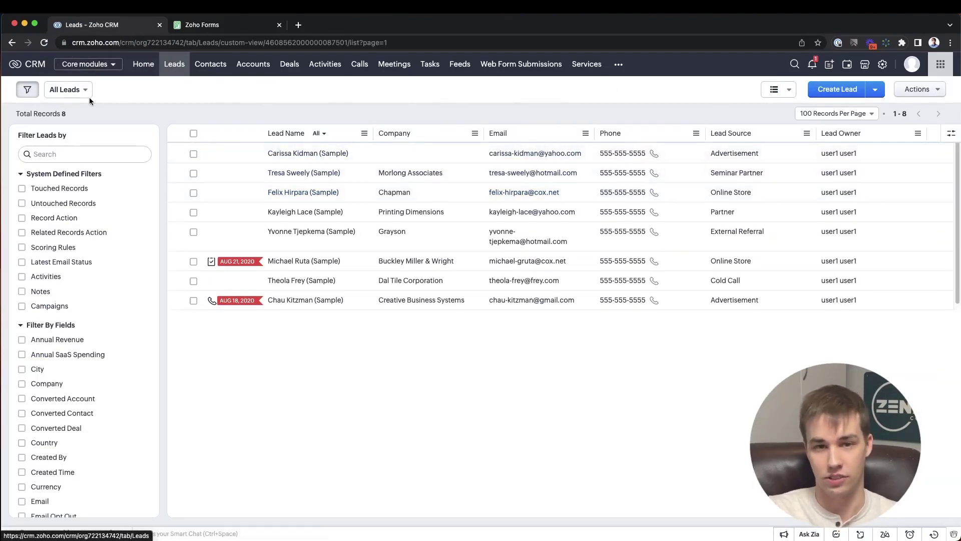
{"action": "left_click", "coordinate": [121, 90]}
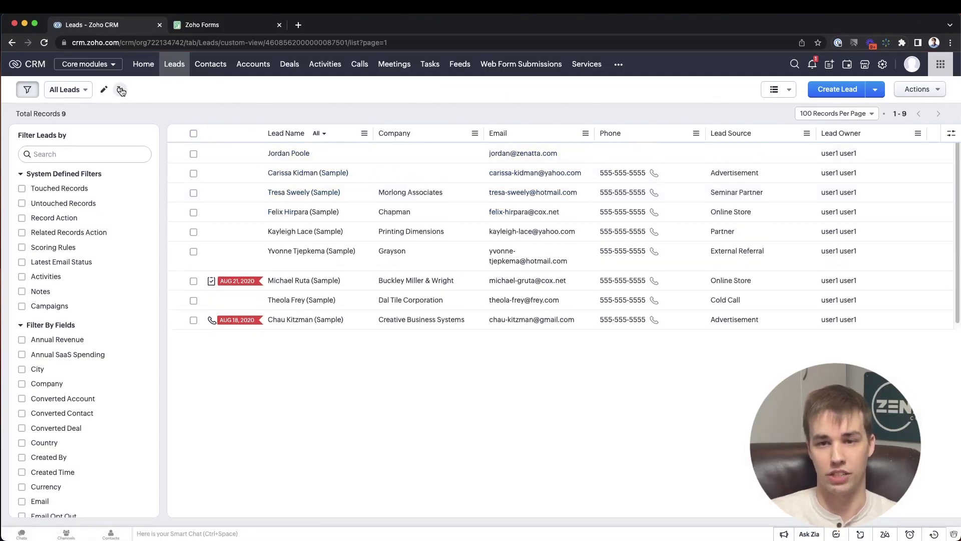
{"action": "left_click", "coordinate": [389, 148]}
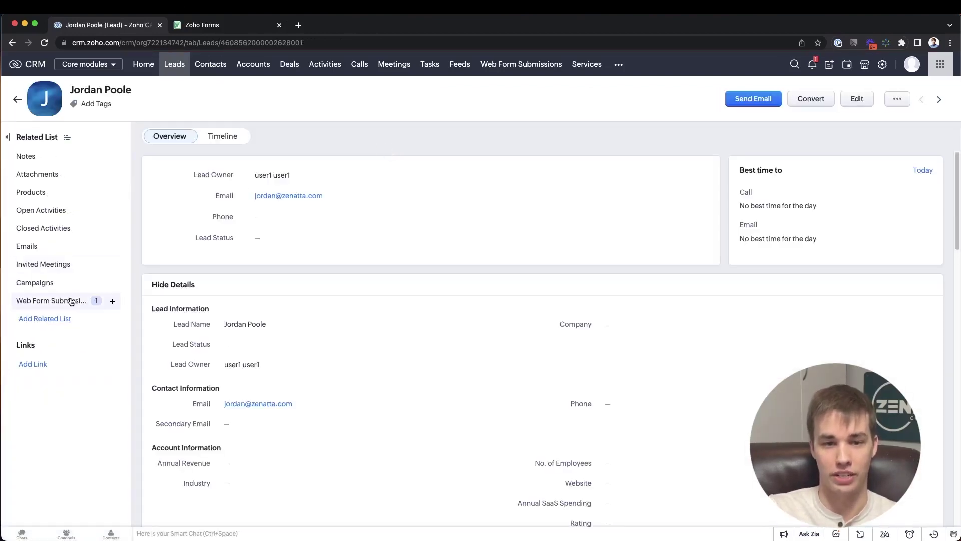
{"action": "left_click", "coordinate": [69, 300]}
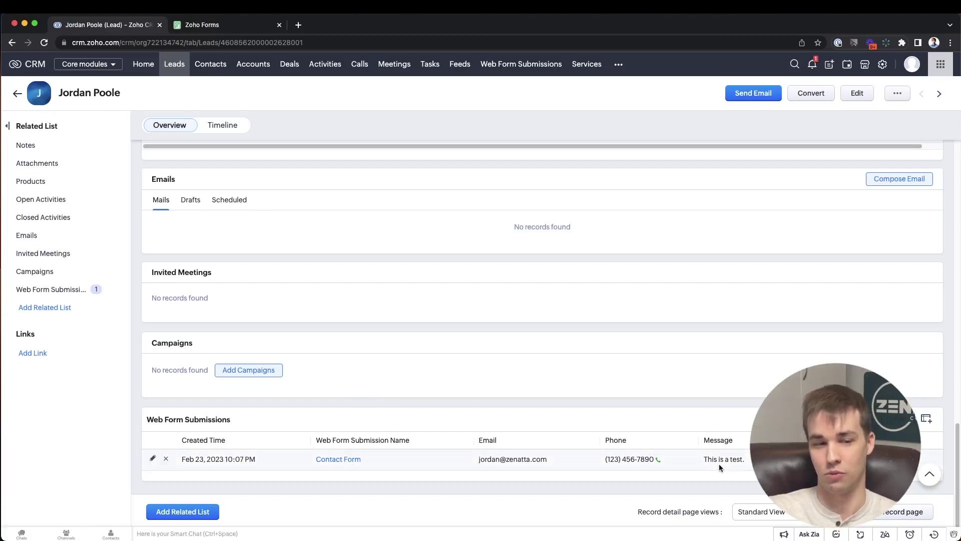
{"action": "scroll", "coordinate": [585, 288], "scroll_direction": "up", "scroll_amount": 20}
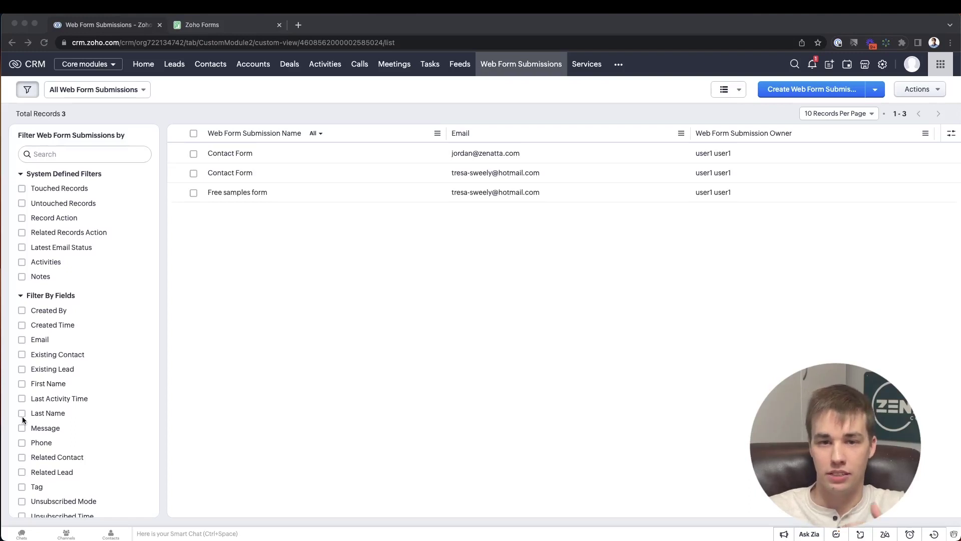
- Open the newest Contact Form submission and highlight its Name, Message and Related Lead fields
{"action": "left_click", "coordinate": [294, 156]}
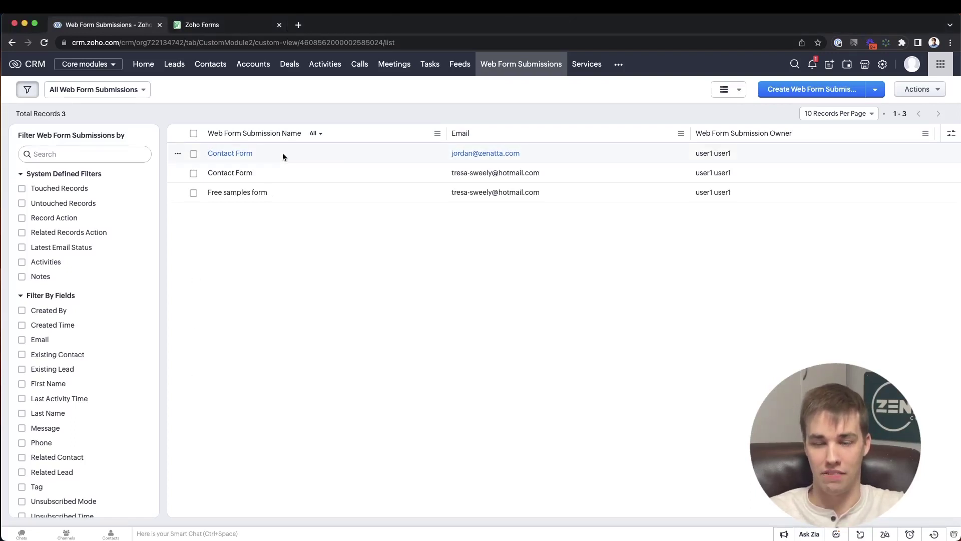
{"action": "left_click", "coordinate": [282, 156]}
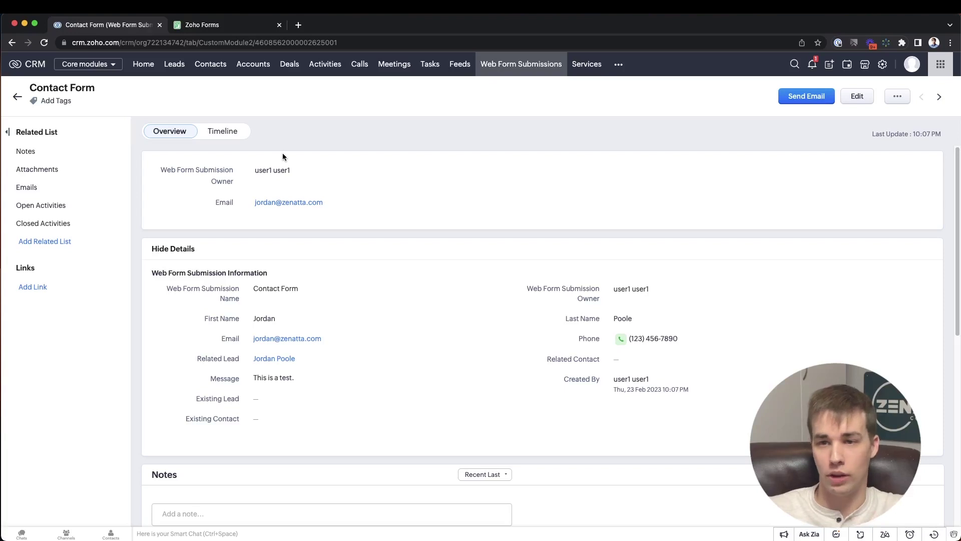
{"action": "left_click_drag", "start_coordinate": [167, 289], "coordinate": [234, 298]}
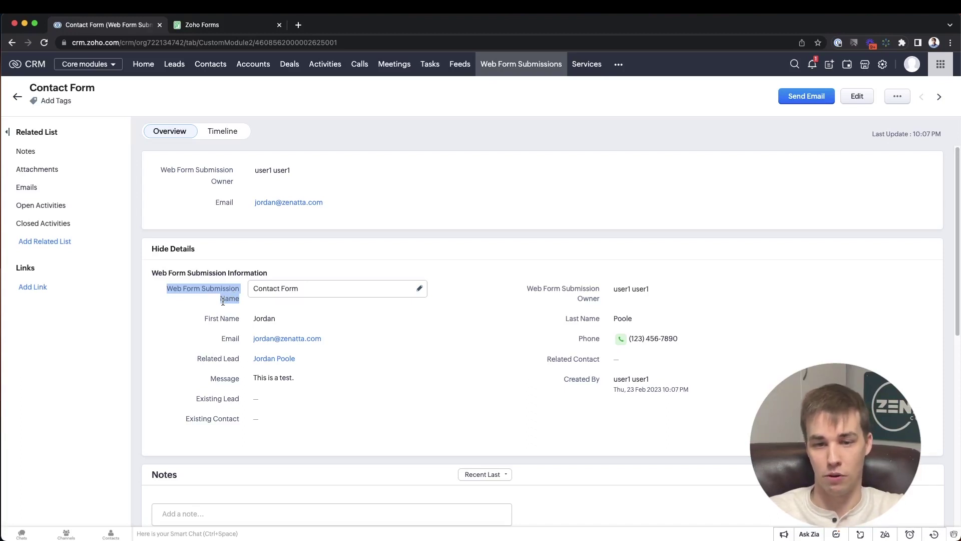
{"action": "left_click_drag", "start_coordinate": [209, 378], "coordinate": [239, 378]}
{"action": "left_click", "coordinate": [227, 378]}
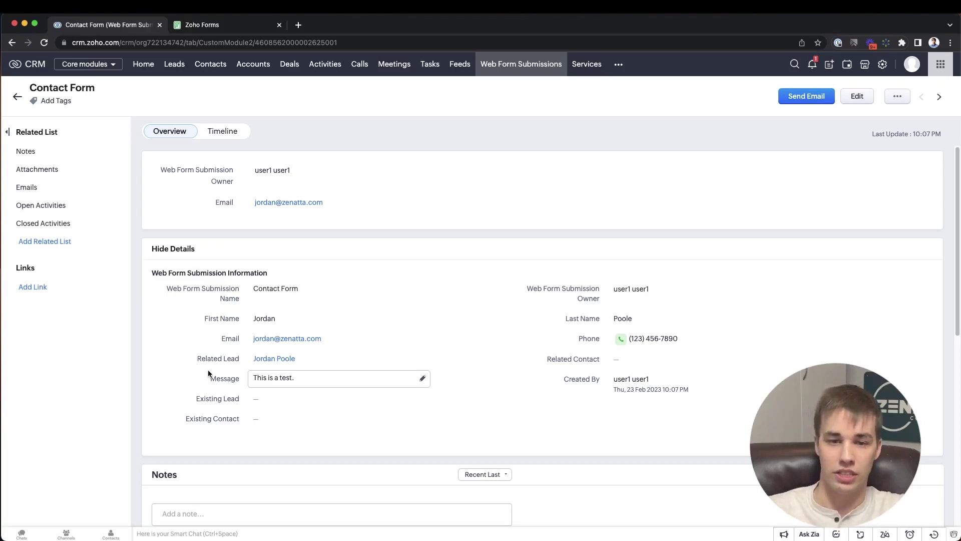
{"action": "left_click_drag", "start_coordinate": [196, 359], "coordinate": [240, 358]}
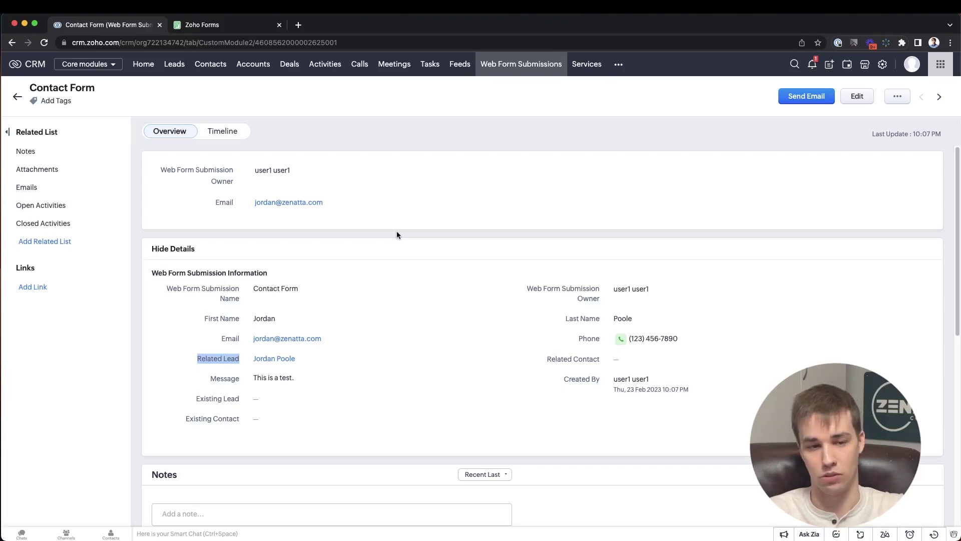
{"action": "left_click", "coordinate": [210, 360]}
{"action": "left_click_drag", "start_coordinate": [198, 358], "coordinate": [243, 358]}
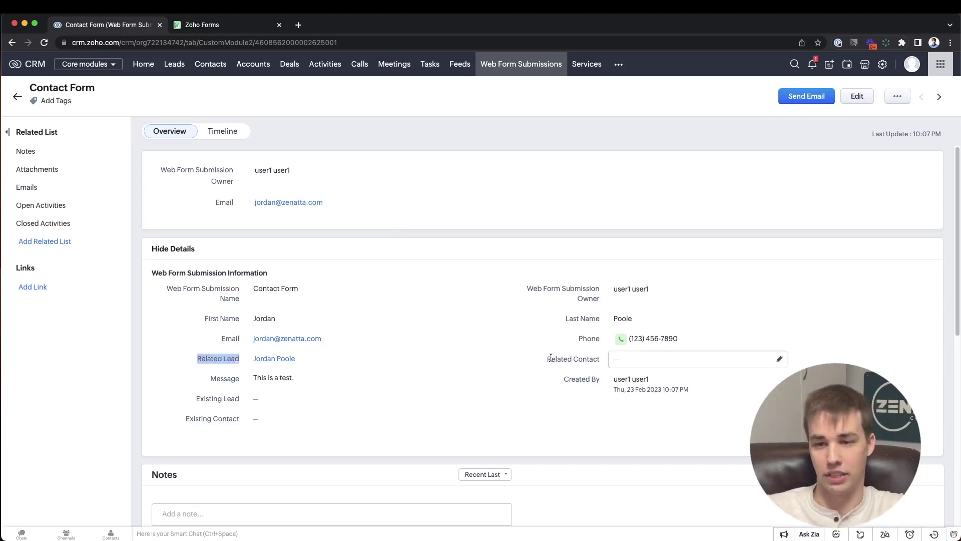
{"action": "left_click_drag", "start_coordinate": [547, 359], "coordinate": [600, 360]}
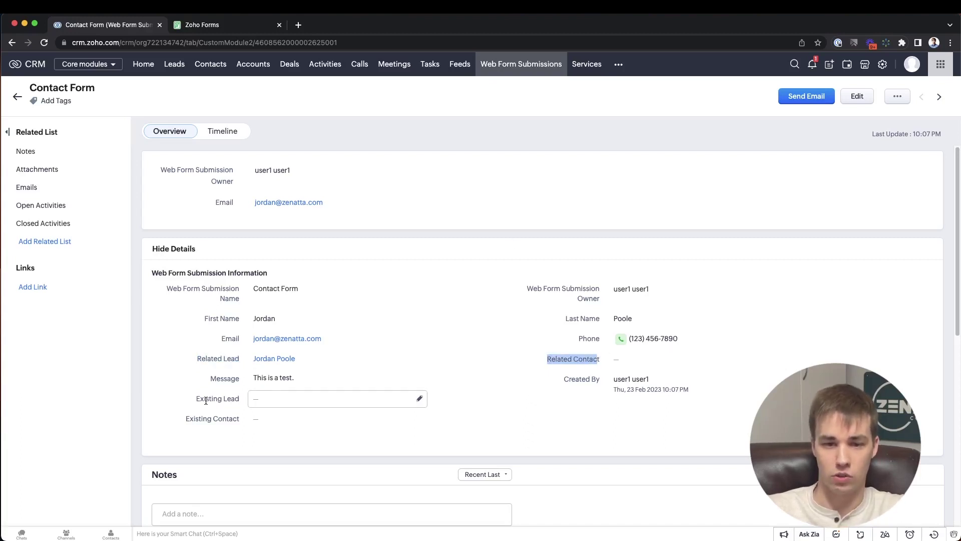
{"action": "left_click_drag", "start_coordinate": [196, 399], "coordinate": [239, 399]}
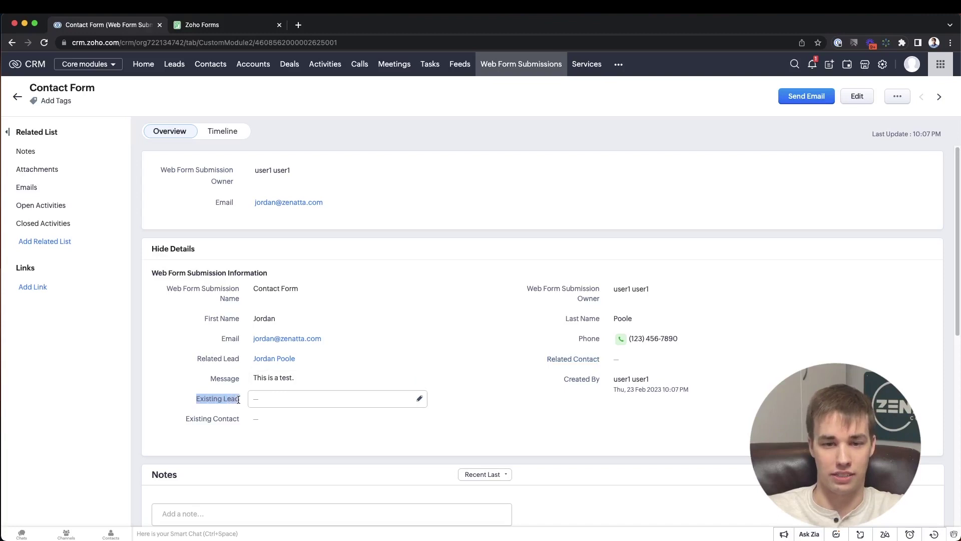
{"action": "left_click_drag", "start_coordinate": [186, 419], "coordinate": [241, 417]}
{"action": "left_click", "coordinate": [196, 397]}
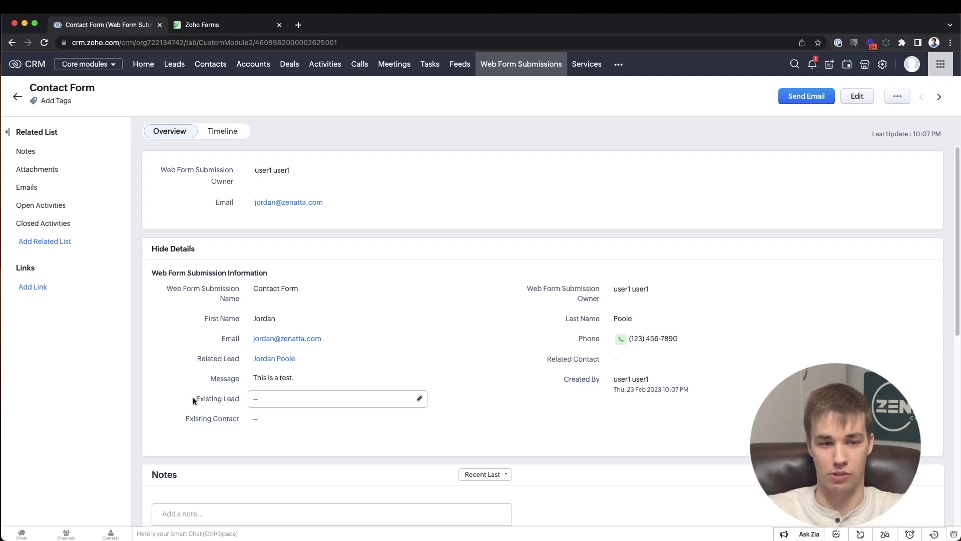
{"action": "left_click_drag", "start_coordinate": [336, 344], "coordinate": [255, 336]}
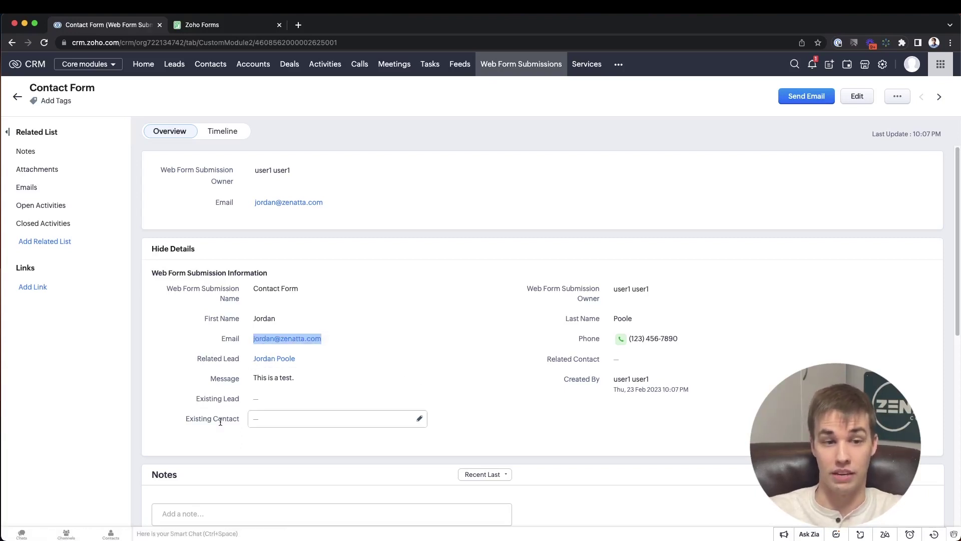
{"action": "left_click", "coordinate": [255, 420]}
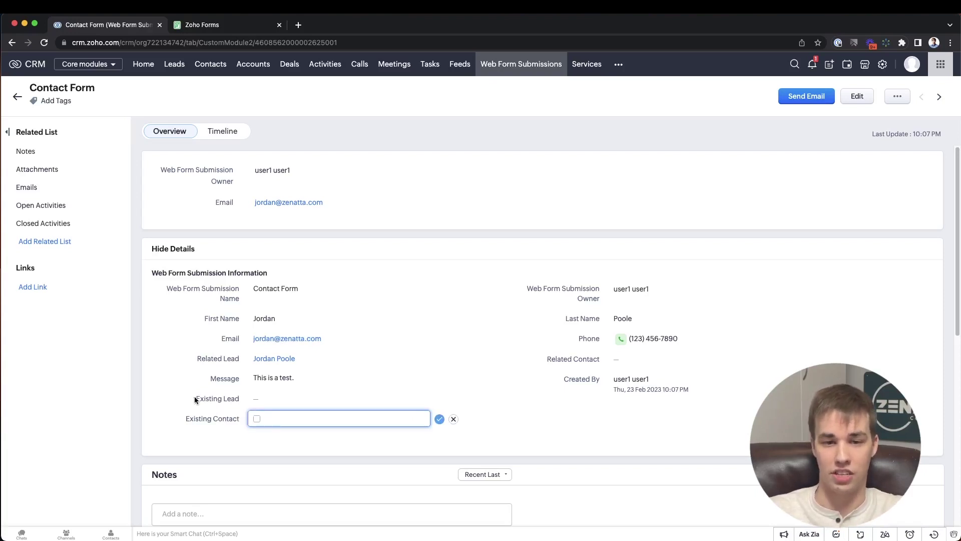
{"action": "left_click_drag", "start_coordinate": [194, 398], "coordinate": [238, 398]}
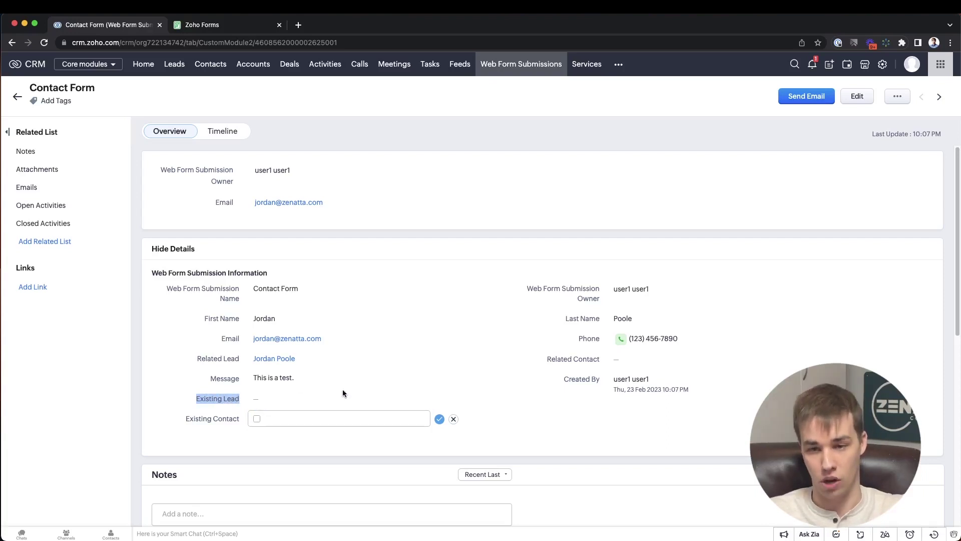
{"action": "left_click", "coordinate": [453, 419]}
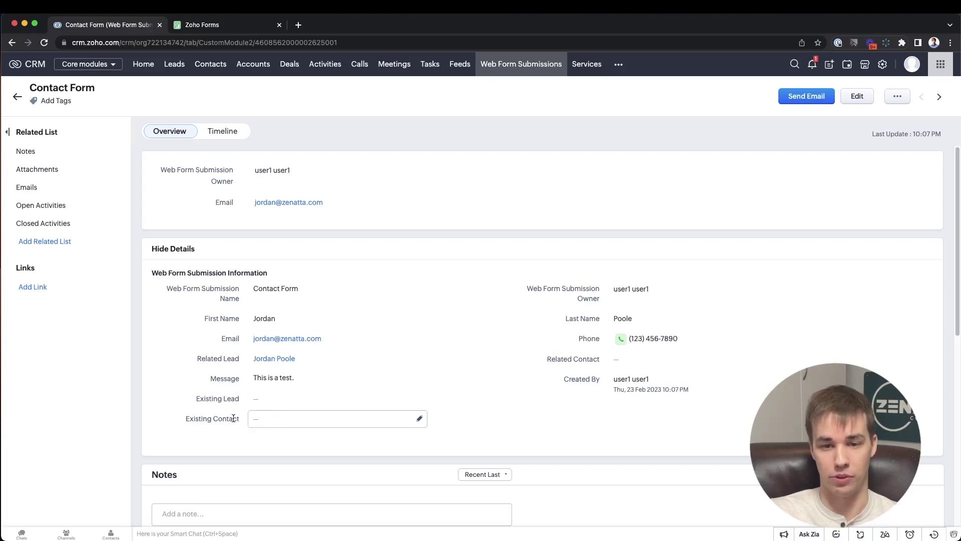
{"action": "left_click_drag", "start_coordinate": [185, 419], "coordinate": [244, 420]}
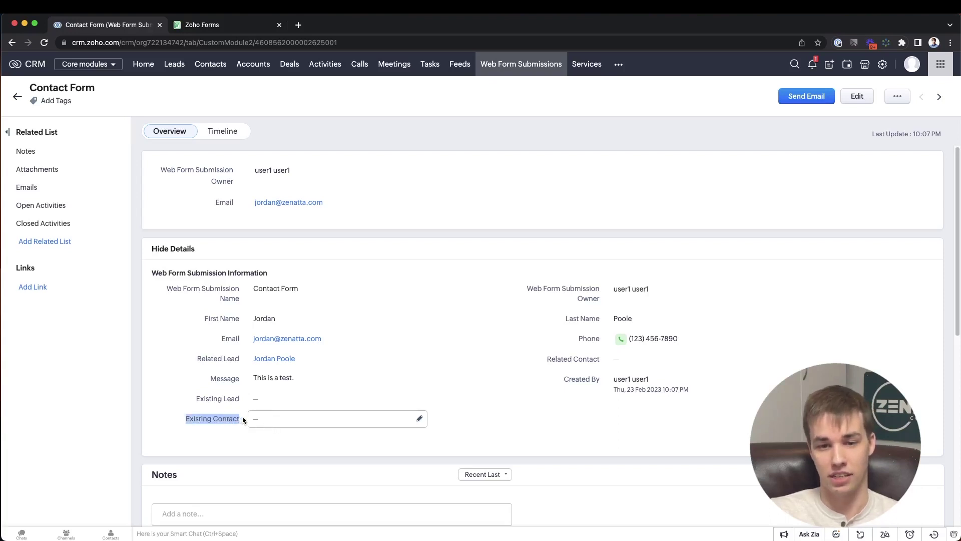
{"action": "left_click", "coordinate": [257, 420]}
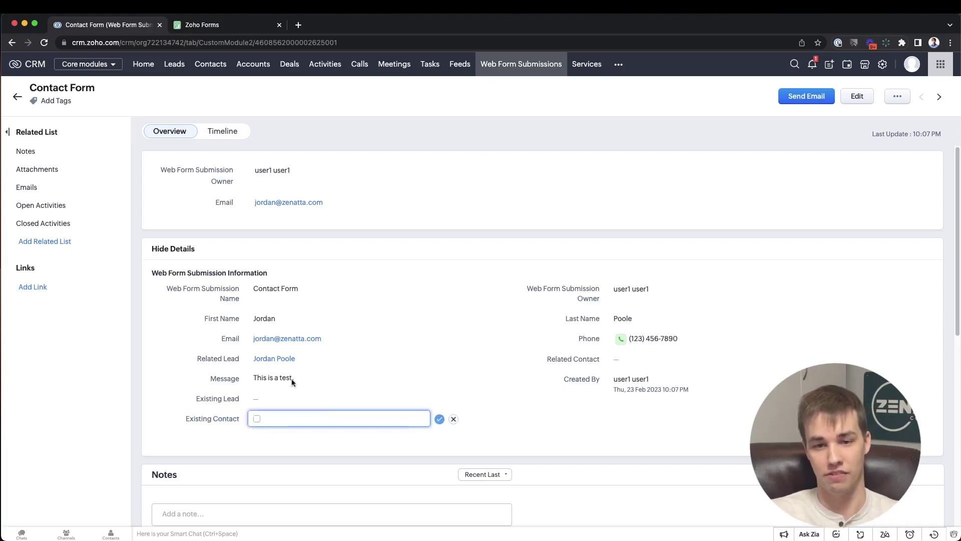
{"action": "left_click", "coordinate": [453, 419]}
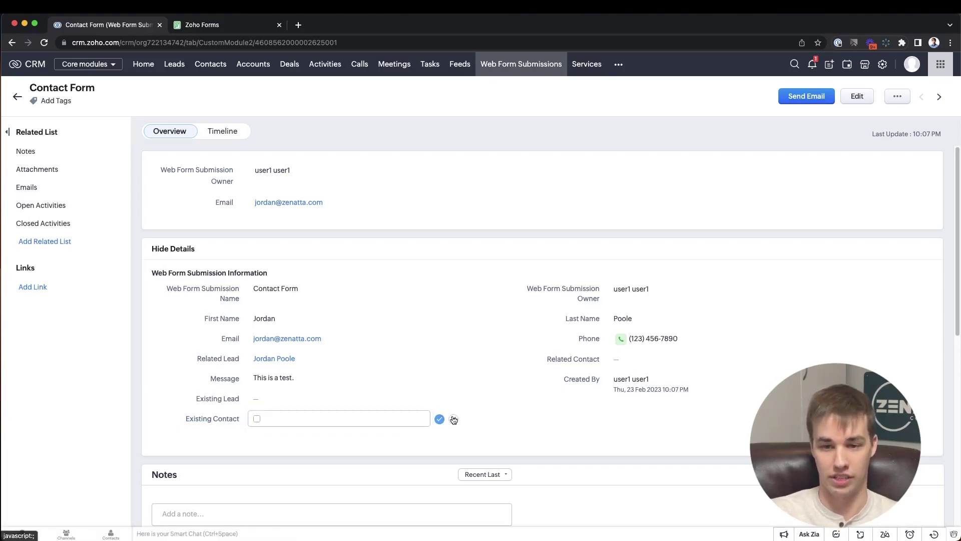
{"action": "left_click_drag", "start_coordinate": [197, 398], "coordinate": [240, 398]}
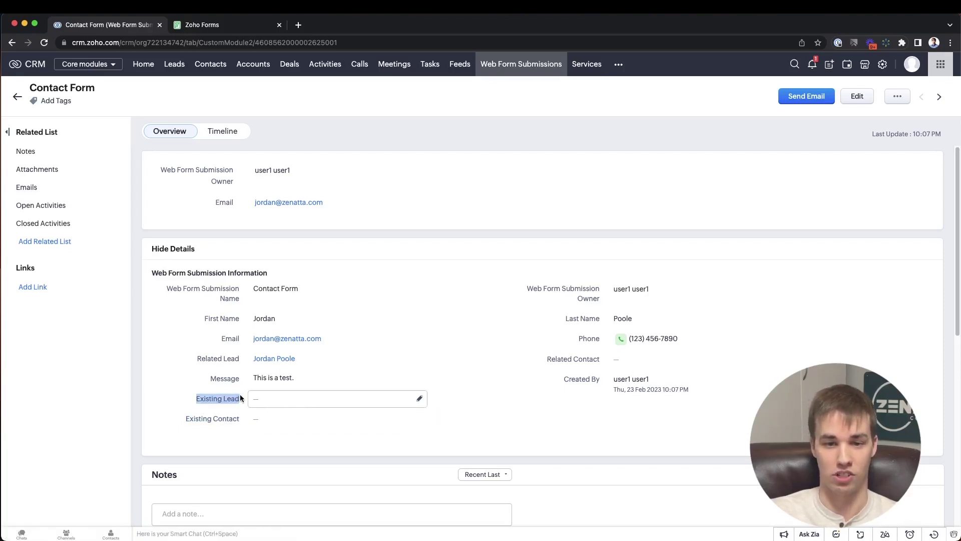
{"action": "left_click_drag", "start_coordinate": [211, 358], "coordinate": [239, 360]}
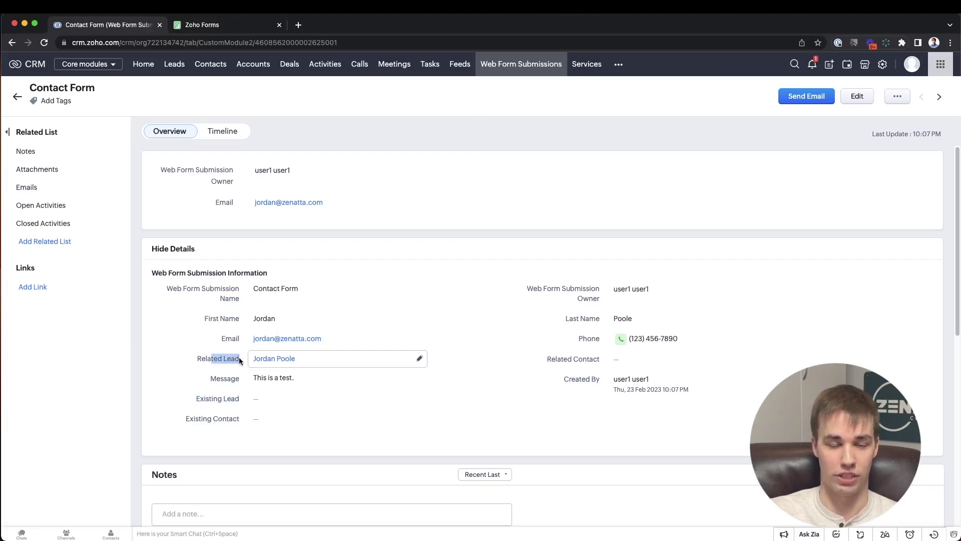
{"action": "left_click", "coordinate": [333, 232]}
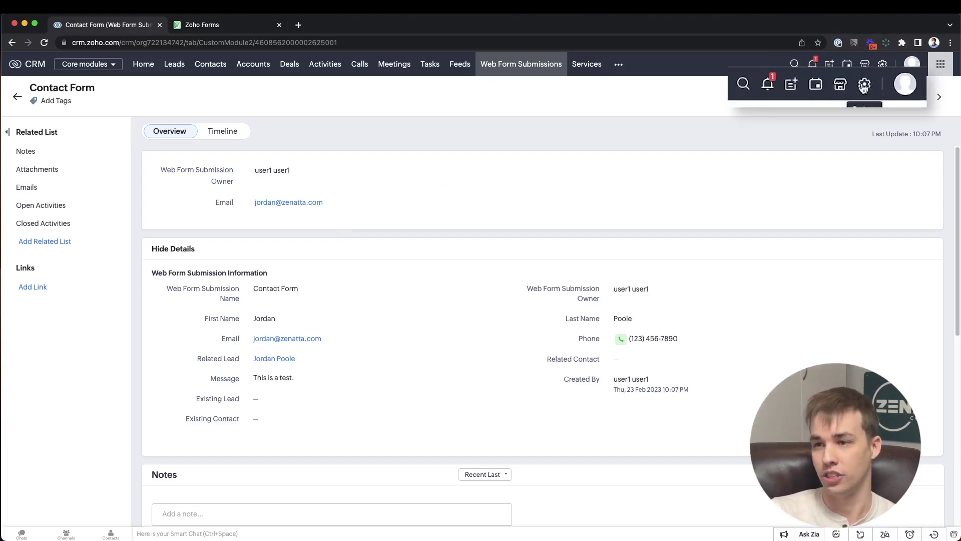
{"action": "left_click", "coordinate": [883, 65]}
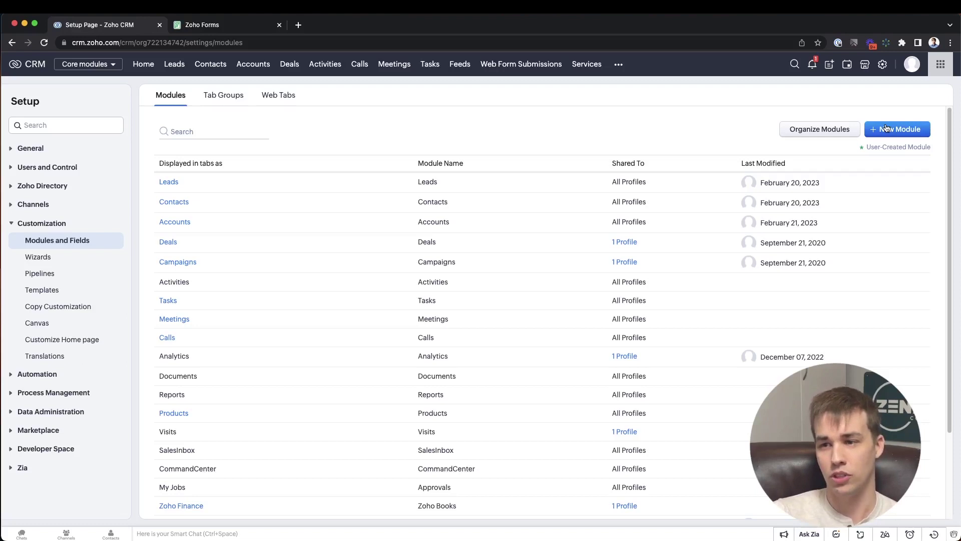
- Open the workflow rules for the Web Form Submissions module
{"action": "left_click", "coordinate": [494, 62]}
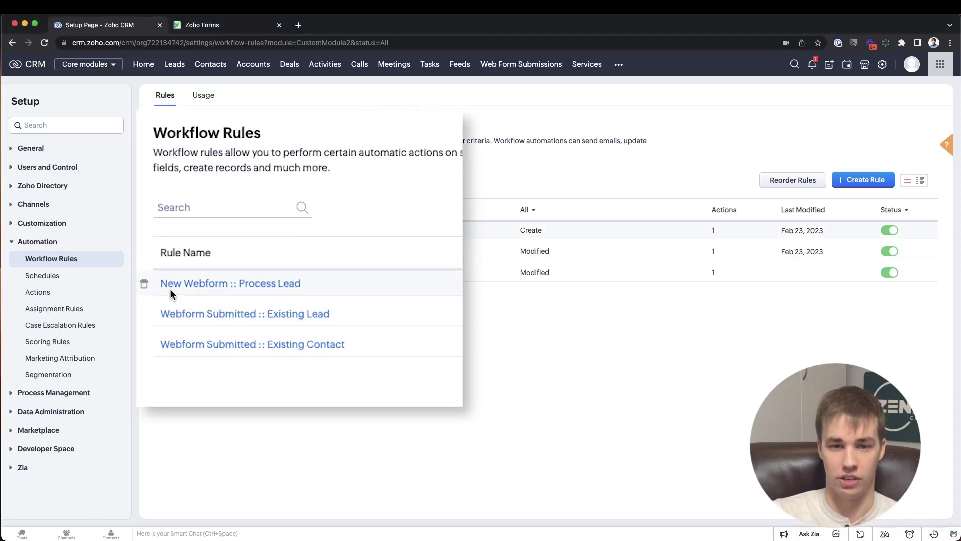
- Open the New Webform :: Process Lead rule and edit its attached Process Lead function
{"action": "mouse_move", "coordinate": [197, 288]}
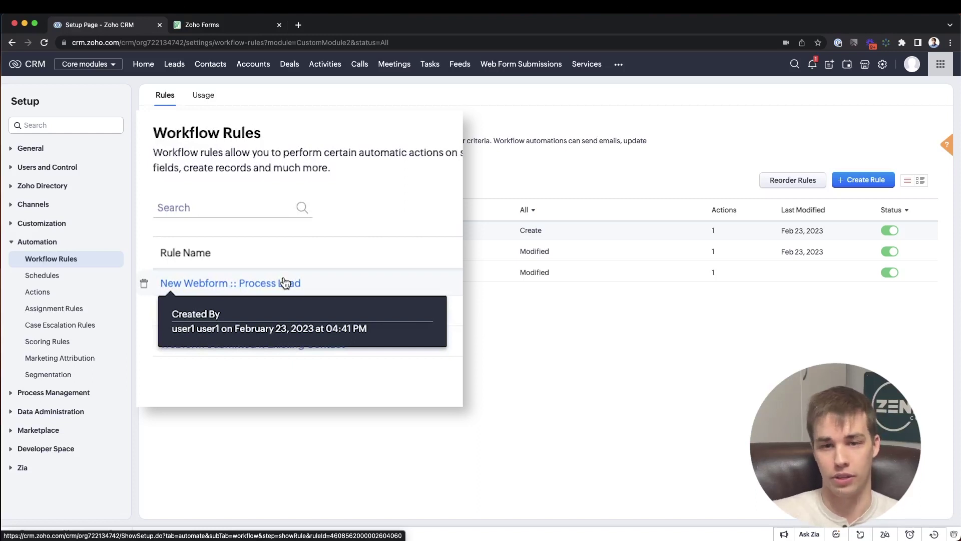
{"action": "left_click", "coordinate": [285, 283]}
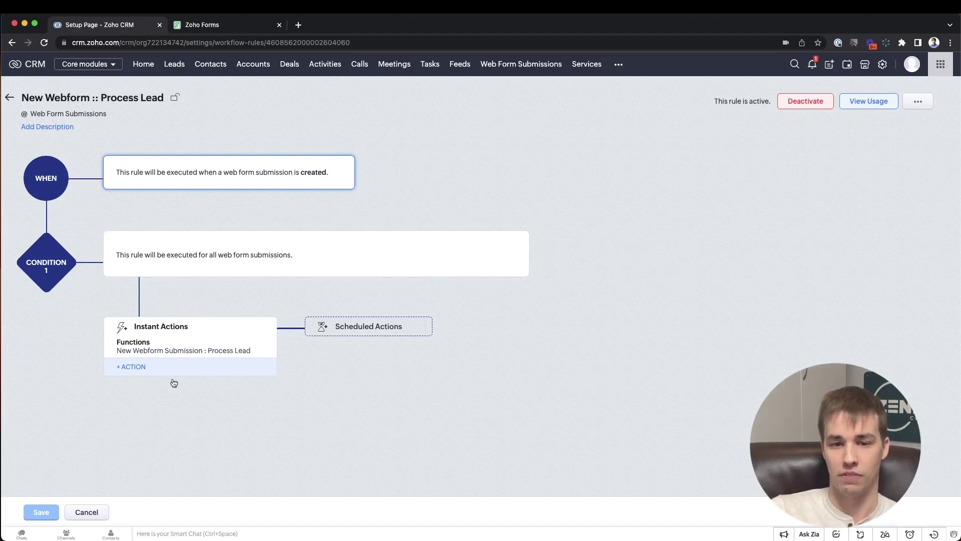
{"action": "left_click", "coordinate": [183, 350]}
{"action": "left_click", "coordinate": [371, 77]}
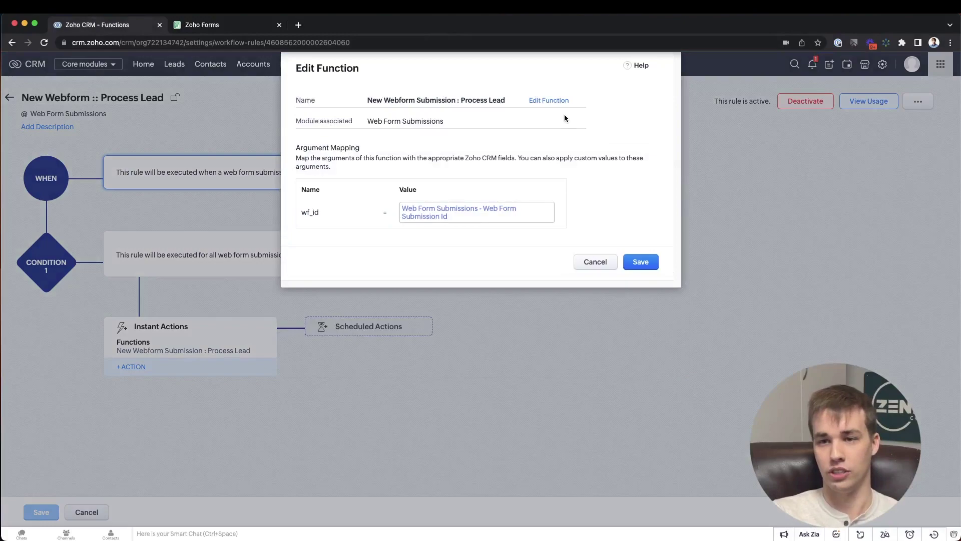
- Review the existing_lead/existing_contact flags, submission fetch and email check in the Deluge code
{"action": "left_click", "coordinate": [554, 102]}
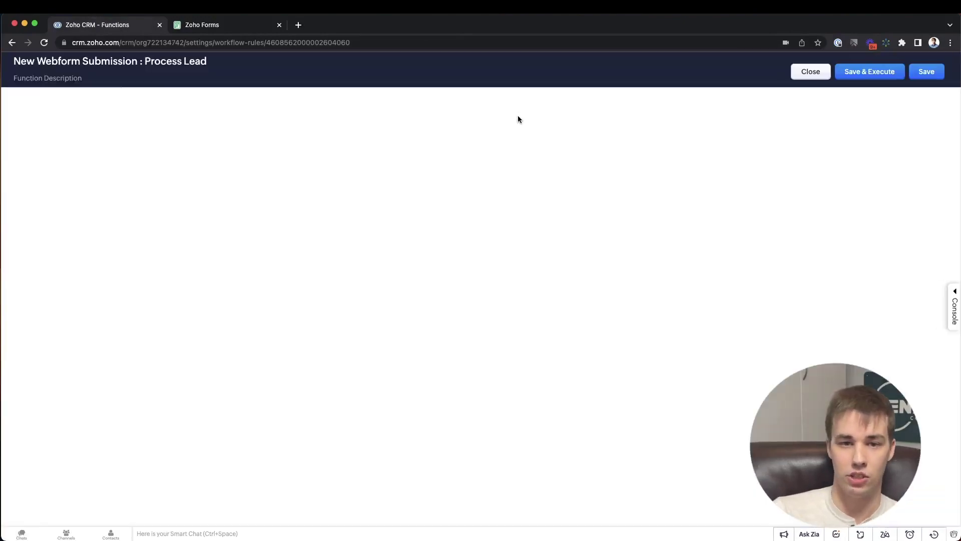
{"action": "left_click_drag", "start_coordinate": [209, 146], "coordinate": [116, 141]}
{"action": "left_click", "coordinate": [269, 128]}
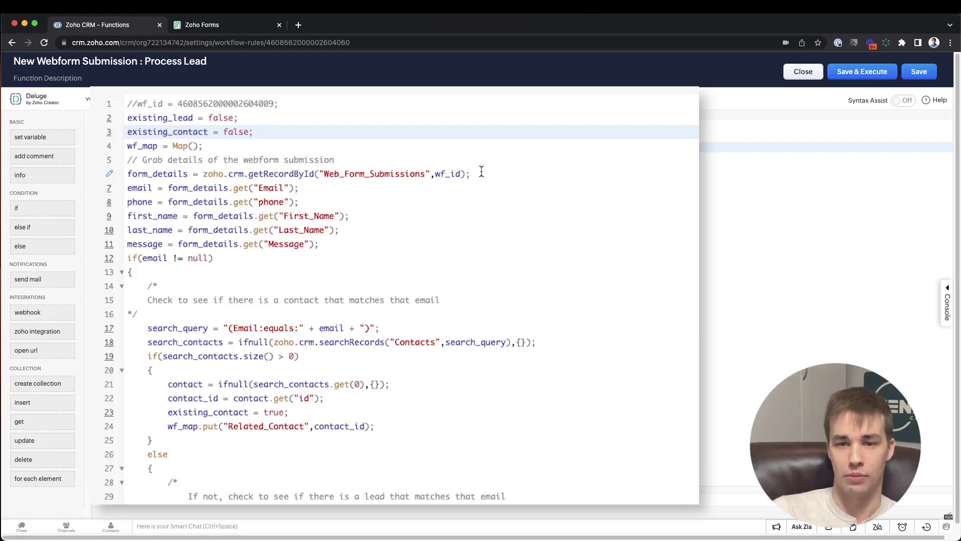
{"action": "left_click_drag", "start_coordinate": [480, 174], "coordinate": [123, 171]}
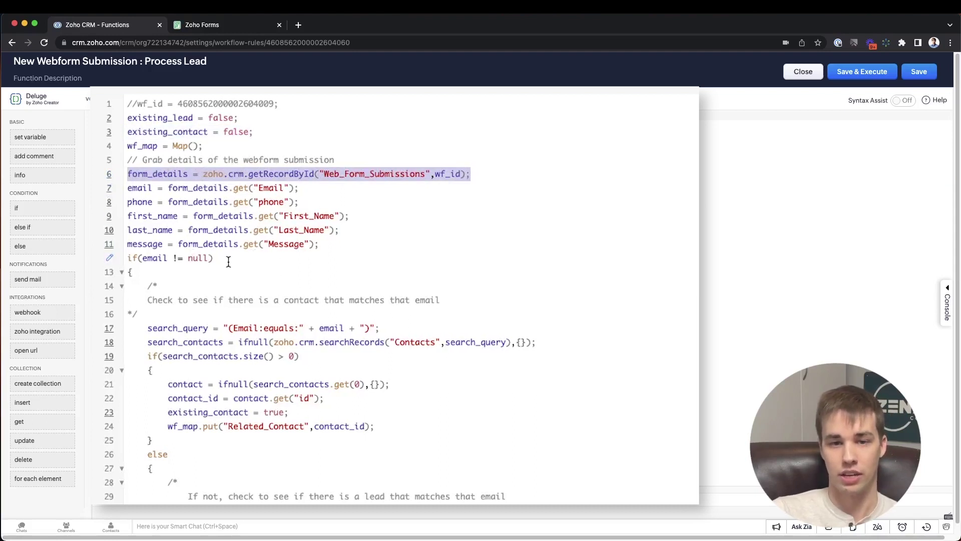
{"action": "scroll", "coordinate": [210, 253], "scroll_direction": "down", "scroll_amount": 1}
{"action": "left_click_drag", "start_coordinate": [128, 255], "coordinate": [289, 263]}
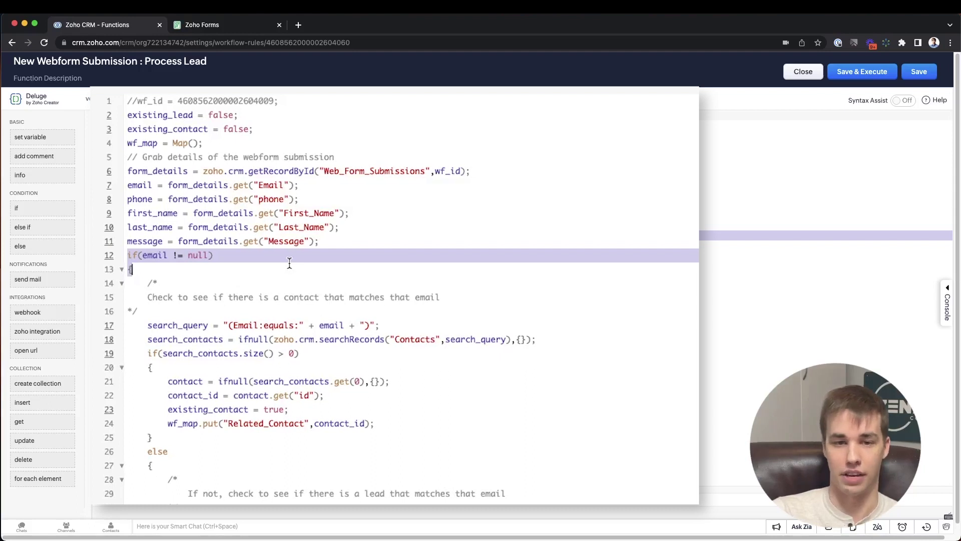
{"action": "left_click", "coordinate": [235, 256]}
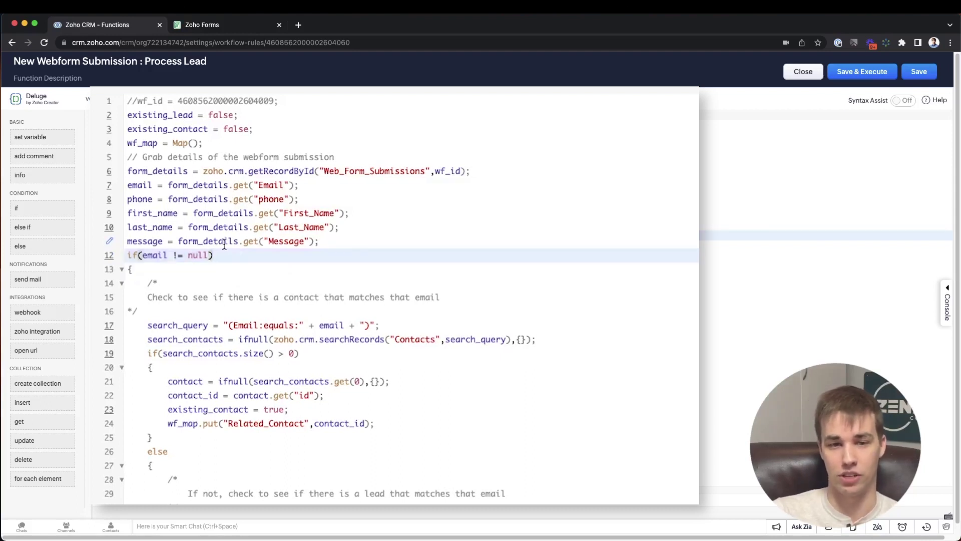
- Walk through the matching-contact condition, its handling block and the Related_Contact assignment
{"action": "scroll", "coordinate": [154, 311], "scroll_direction": "down", "scroll_amount": 3}
{"action": "scroll", "coordinate": [154, 312], "scroll_direction": "down", "scroll_amount": 2}
{"action": "left_click_drag", "start_coordinate": [148, 258], "coordinate": [542, 279]}
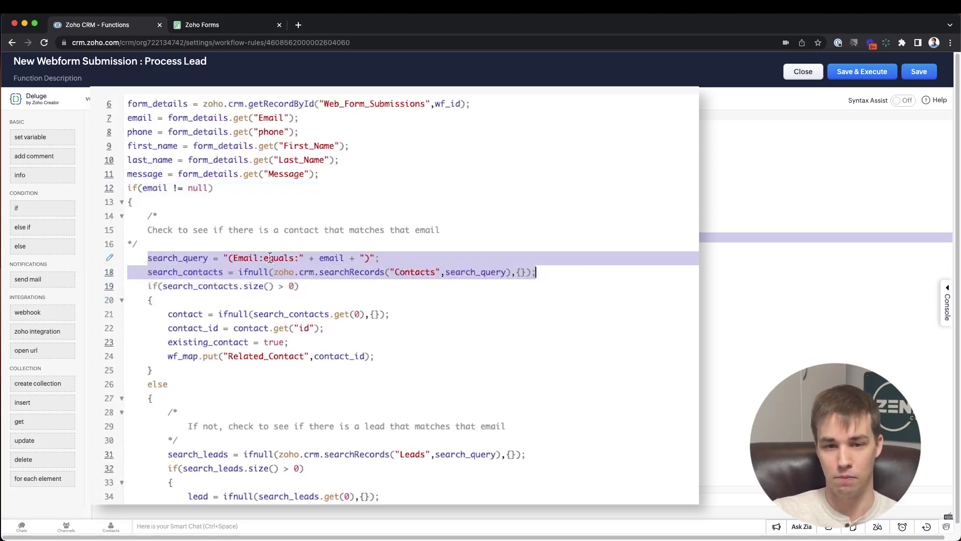
{"action": "left_click_drag", "start_coordinate": [149, 286], "coordinate": [157, 286]}
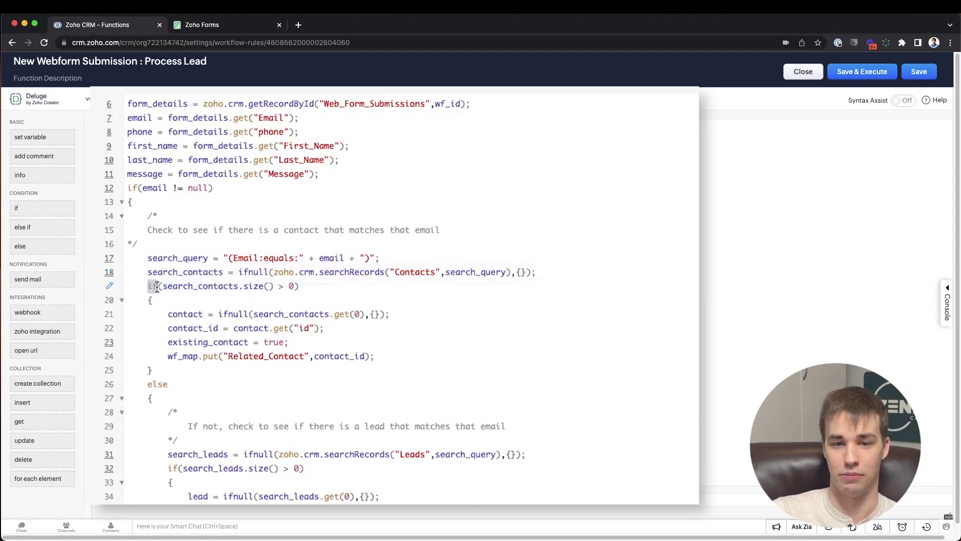
{"action": "left_click_drag", "start_coordinate": [157, 286], "coordinate": [343, 341]}
{"action": "left_click", "coordinate": [318, 342]}
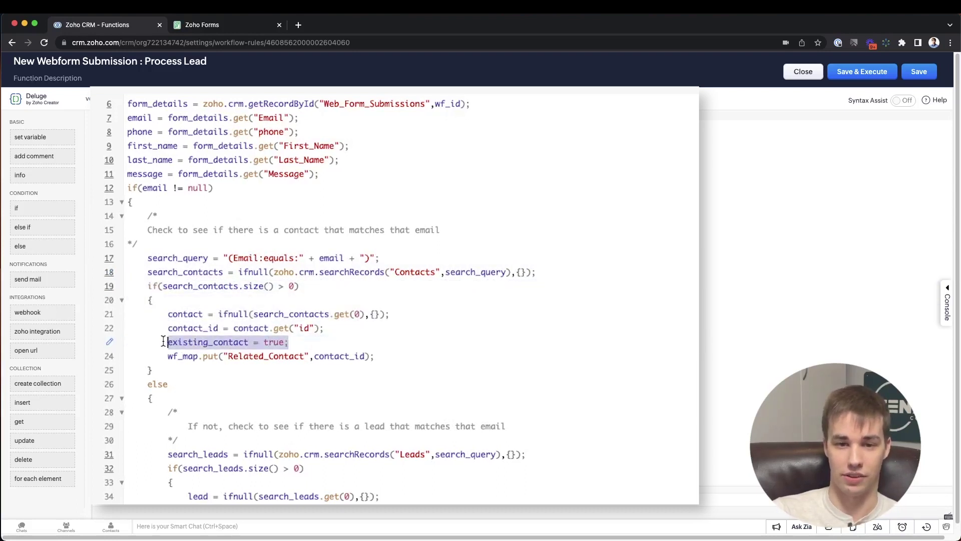
{"action": "left_click", "coordinate": [375, 356]}
{"action": "left_click_drag", "start_coordinate": [376, 356], "coordinate": [168, 356]}
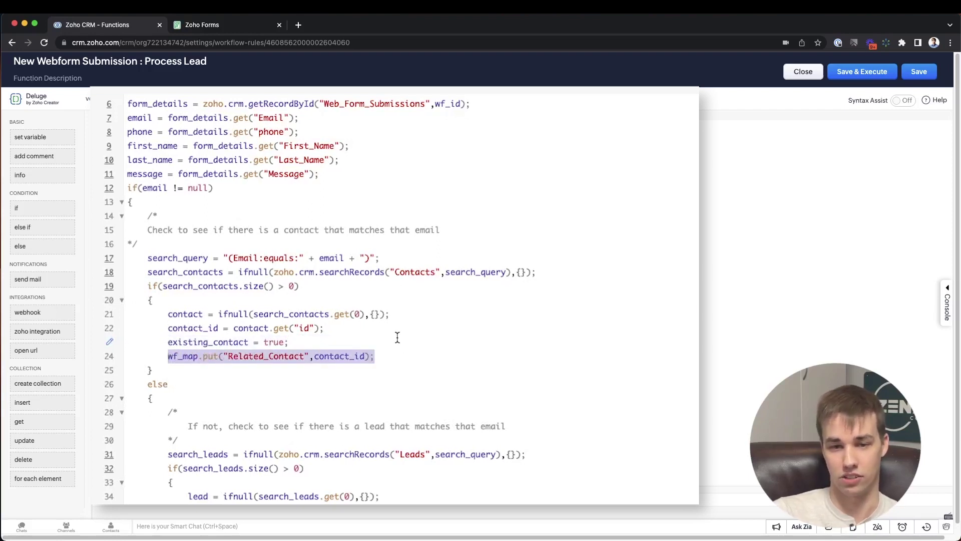
{"action": "scroll", "coordinate": [147, 319], "scroll_direction": "down", "scroll_amount": 2}
- Review the else branch that searches Leads by email and sets the existing_lead flag
{"action": "double_click", "coordinate": [150, 325]}
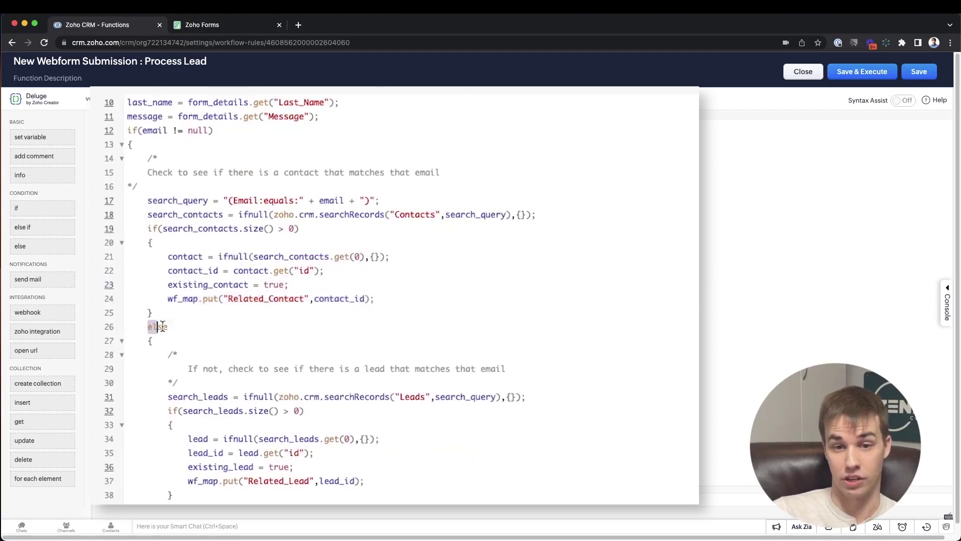
{"action": "scroll", "coordinate": [173, 330], "scroll_direction": "down", "scroll_amount": 1}
{"action": "left_click_drag", "start_coordinate": [169, 374], "coordinate": [540, 378]}
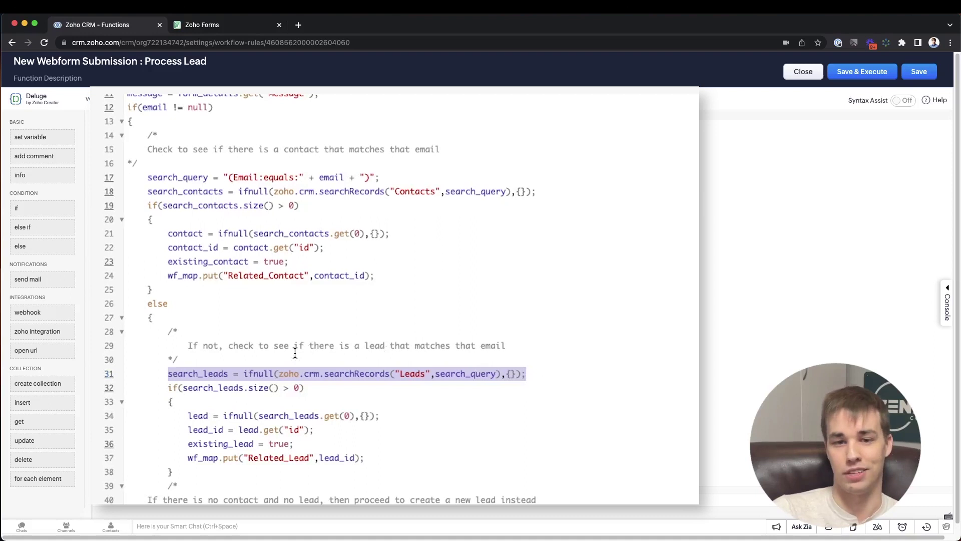
{"action": "scroll", "coordinate": [296, 369], "scroll_direction": "down", "scroll_amount": 1}
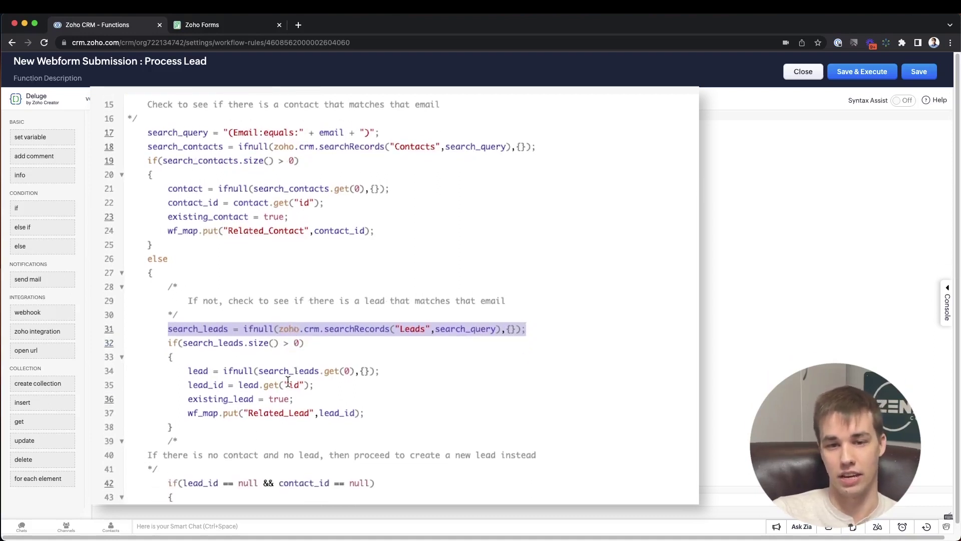
{"action": "left_click_drag", "start_coordinate": [294, 399], "coordinate": [373, 412]}
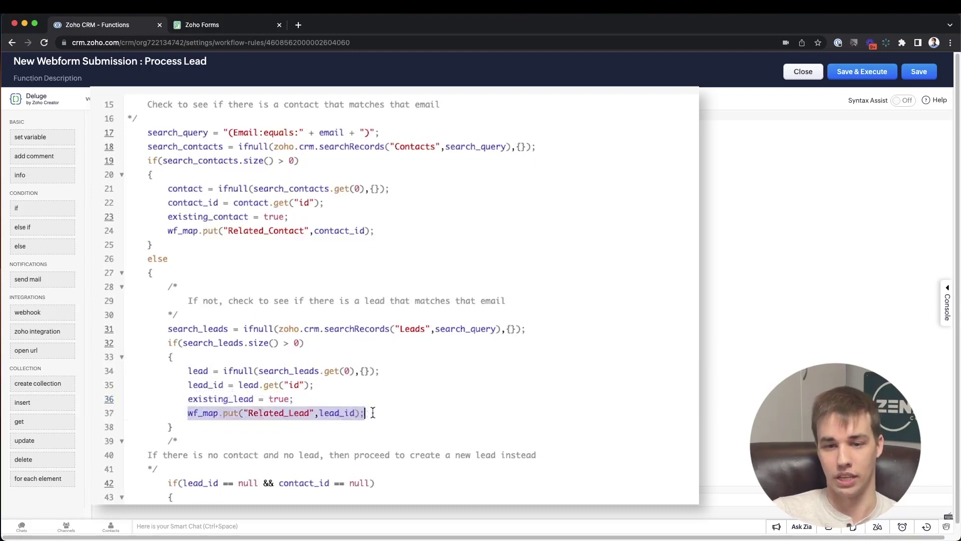
{"action": "scroll", "coordinate": [370, 395], "scroll_direction": "down", "scroll_amount": 3}
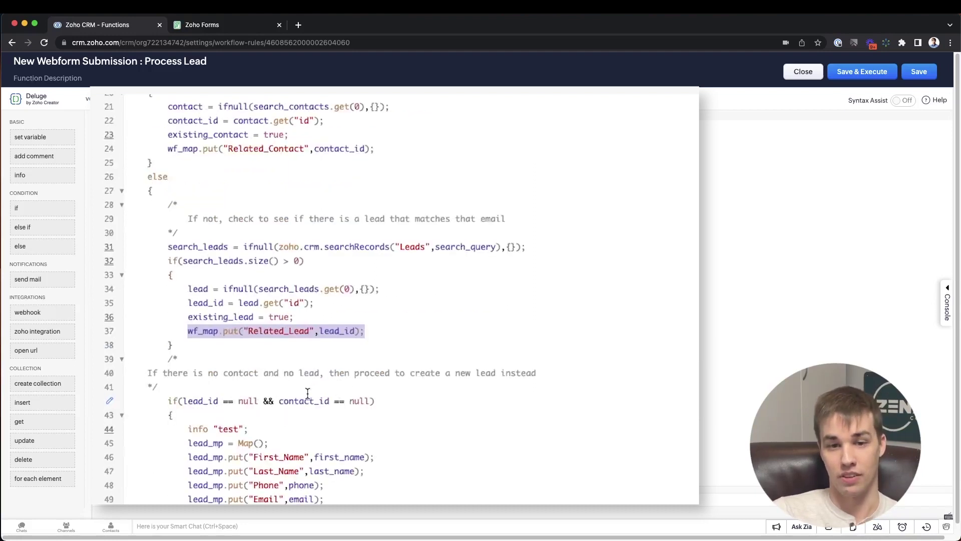
- Delete the leftover info "test" line and examine the new lead's createRecord call
{"action": "left_click_drag", "start_coordinate": [168, 361], "coordinate": [376, 360]}
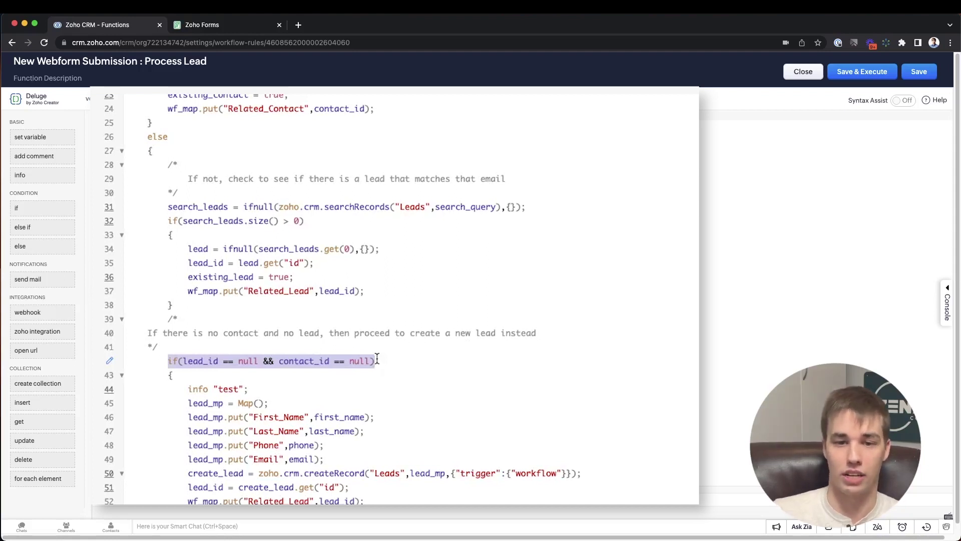
{"action": "left_click_drag", "start_coordinate": [258, 390], "coordinate": [118, 390]}
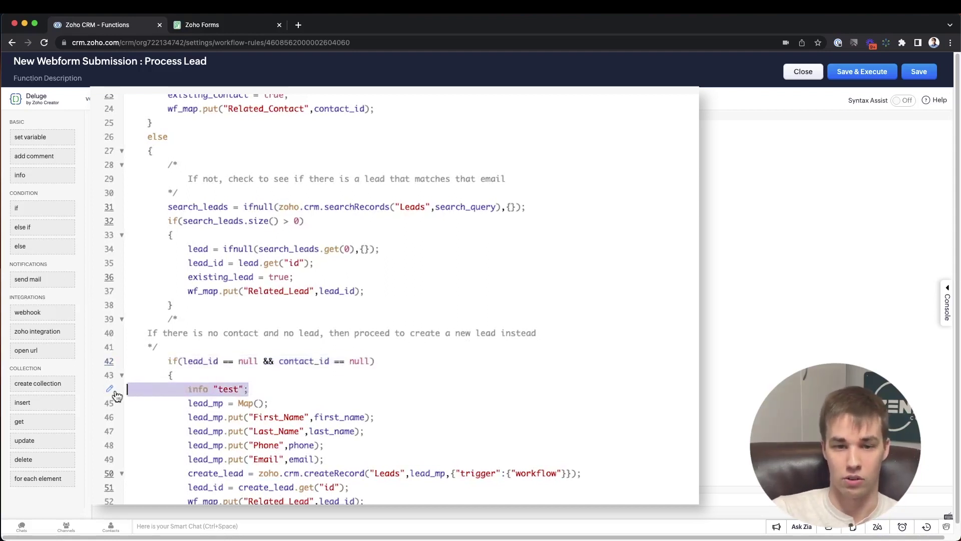
{"action": "key", "text": "BackSpace"}
{"action": "key", "text": "BackSpace"}
{"action": "left_click", "coordinate": [188, 405]}
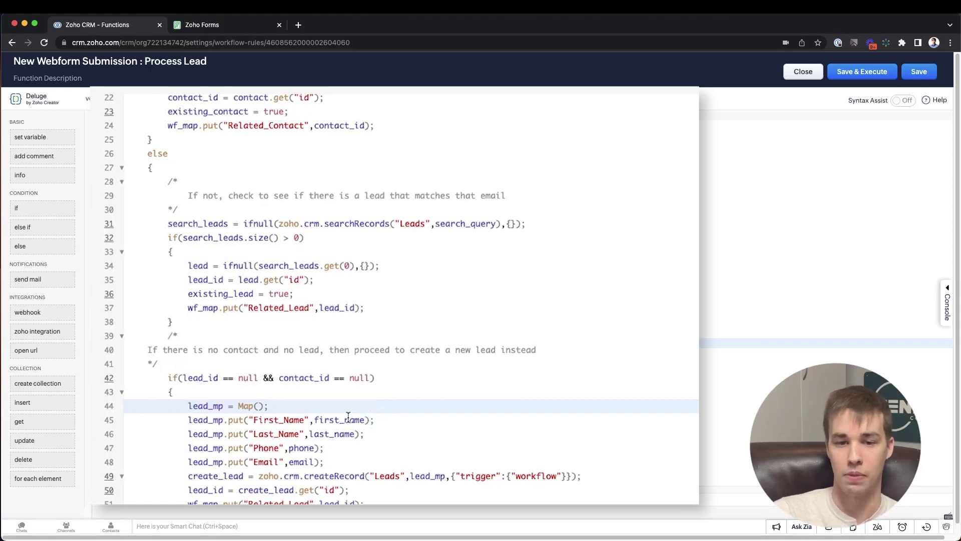
{"action": "left_click_drag", "start_coordinate": [582, 476], "coordinate": [197, 479]}
{"action": "left_click", "coordinate": [362, 457]}
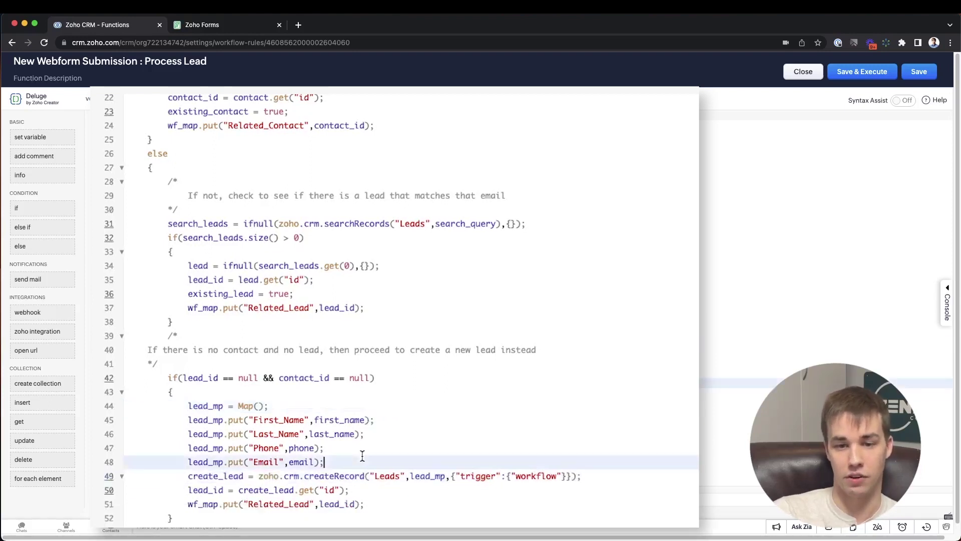
- Point out createRecord's workflow trigger option and the Related_Lead id lines, then close the editor
{"action": "left_click_drag", "start_coordinate": [450, 475], "coordinate": [575, 474]}
{"action": "left_click", "coordinate": [581, 476]}
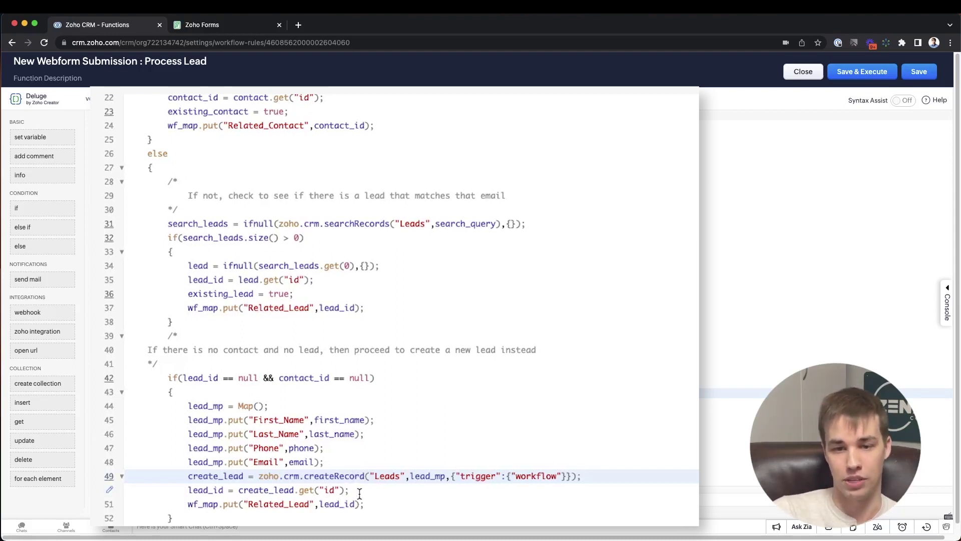
{"action": "left_click_drag", "start_coordinate": [356, 490], "coordinate": [189, 490]}
{"action": "left_click_drag", "start_coordinate": [372, 504], "coordinate": [191, 504]}
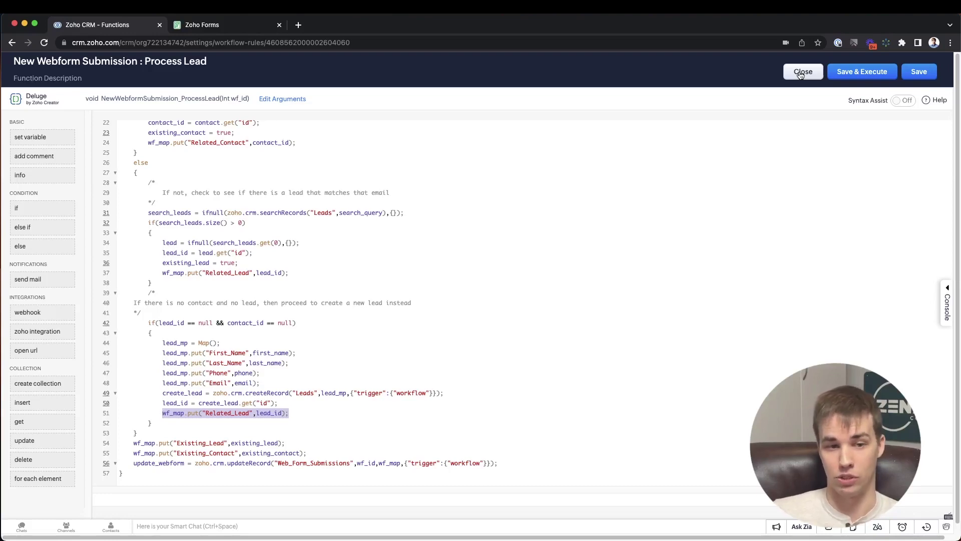
{"action": "left_click", "coordinate": [803, 71]}
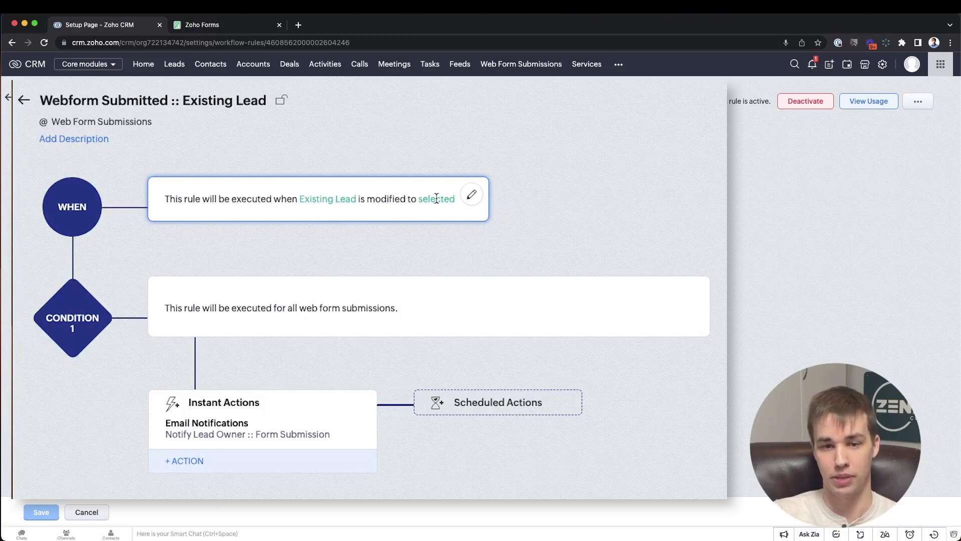
- Open the Existing Lead rule's lead-owner email notification for editing
{"action": "left_click", "coordinate": [248, 435]}
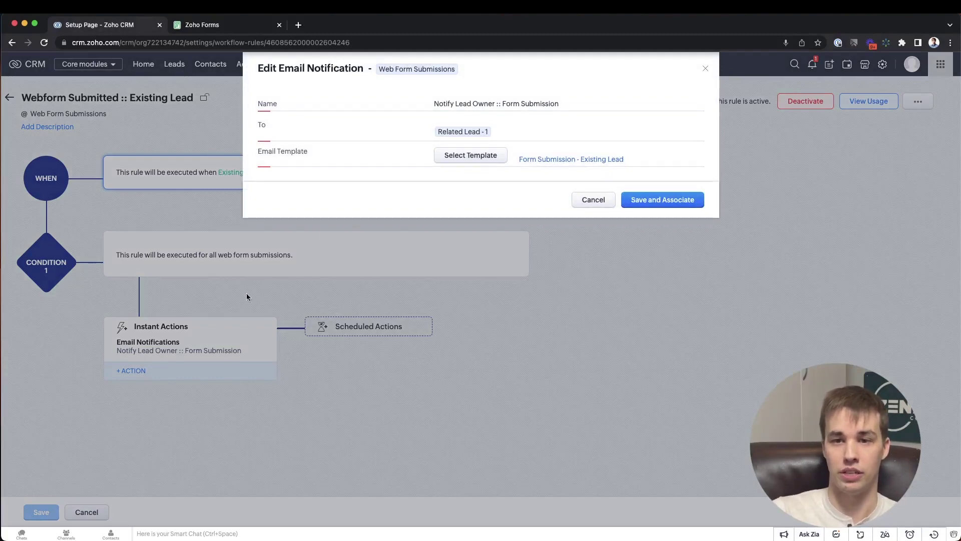
- Check the Related Lead recipient options, cancel, and preview the Form Submission - Existing Lead template
{"action": "left_click", "coordinate": [464, 133]}
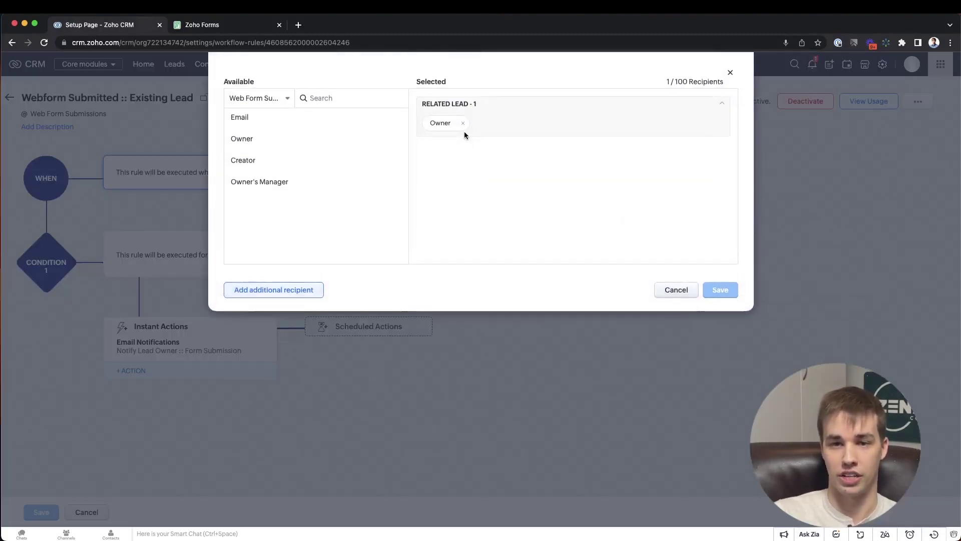
{"action": "left_click", "coordinate": [269, 99]}
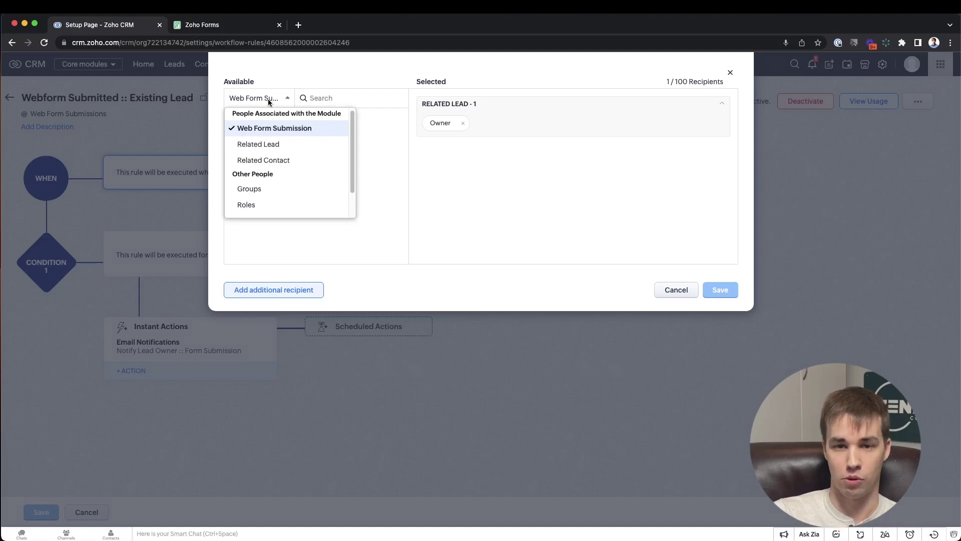
{"action": "left_click", "coordinate": [264, 145]}
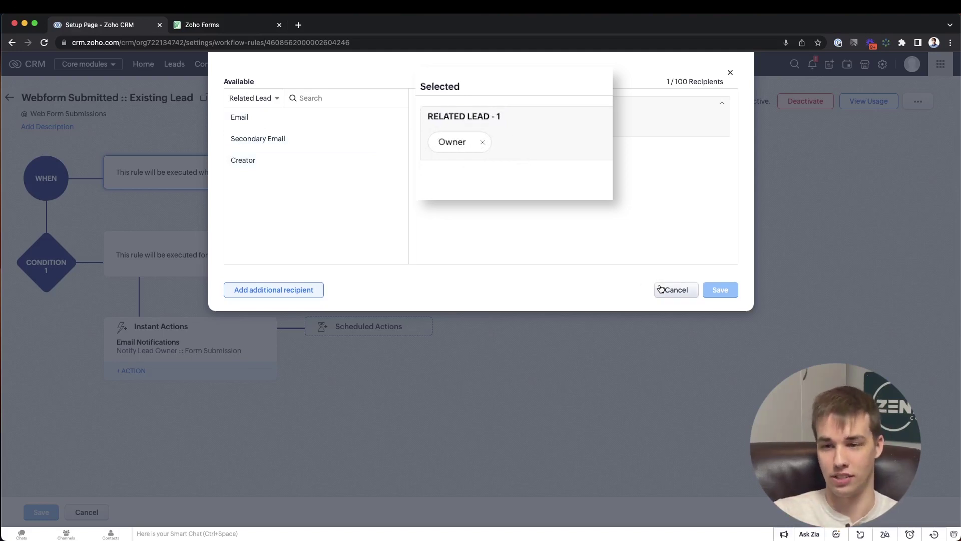
{"action": "left_click", "coordinate": [662, 289]}
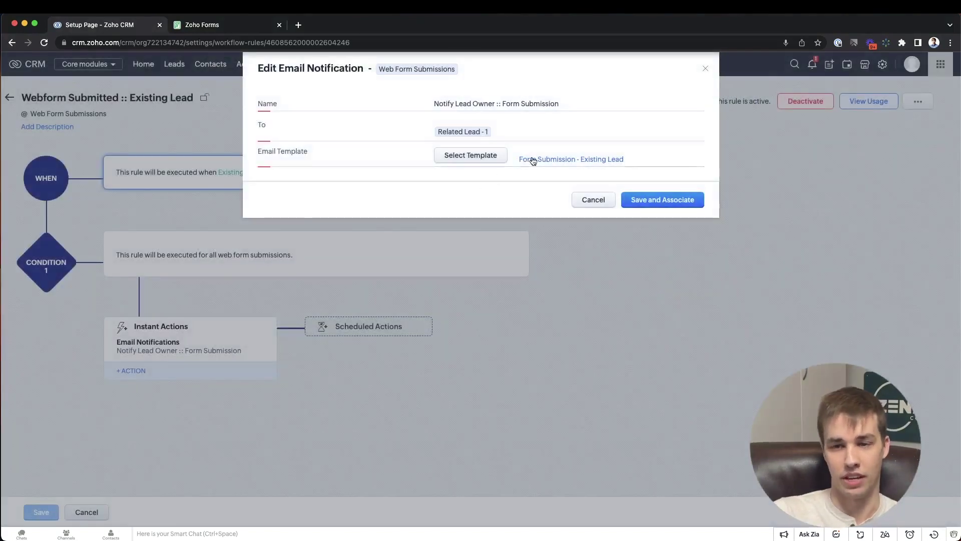
{"action": "left_click", "coordinate": [533, 160]}
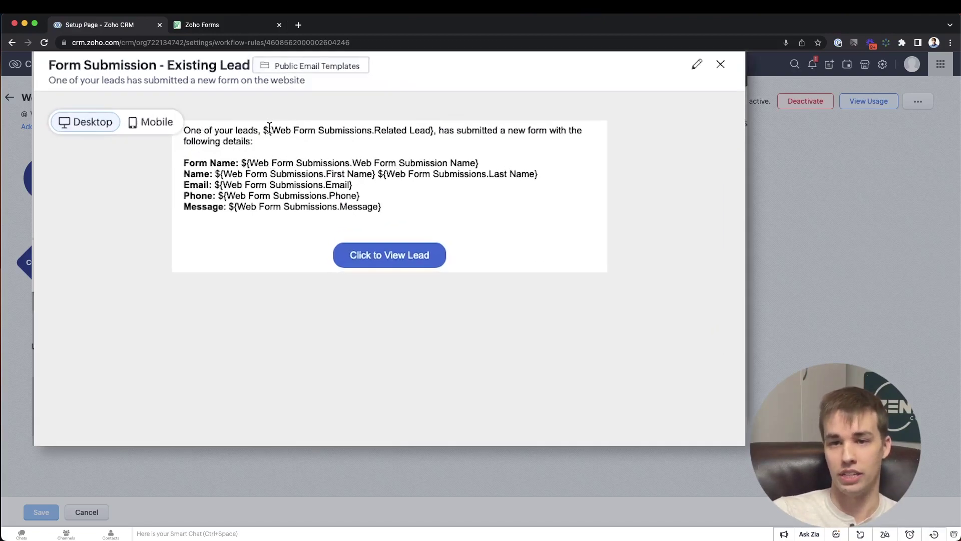
- Review the Existing Lead template's opening sentence, related lead field and submission details, then close the preview
{"action": "left_click_drag", "start_coordinate": [417, 106], "coordinate": [522, 106]}
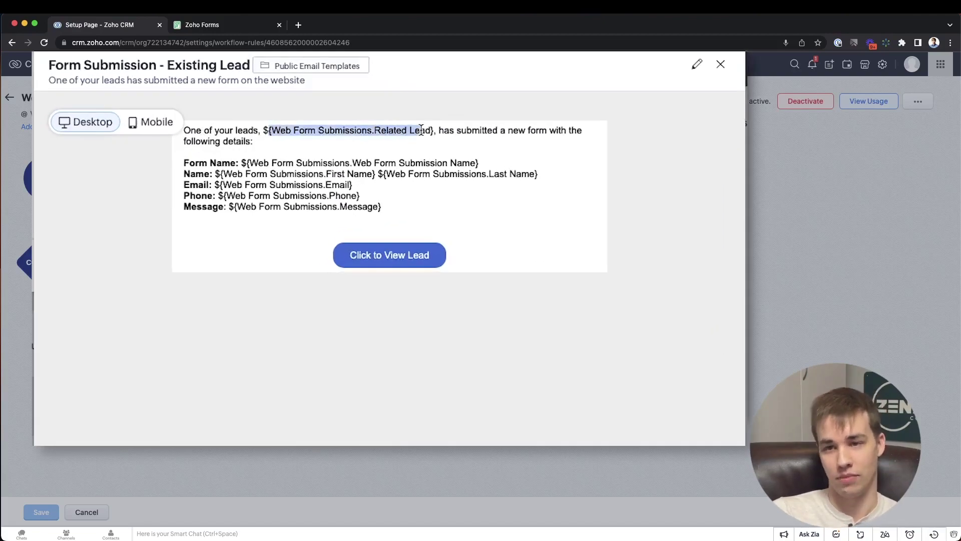
{"action": "left_click_drag", "start_coordinate": [421, 130], "coordinate": [470, 146]}
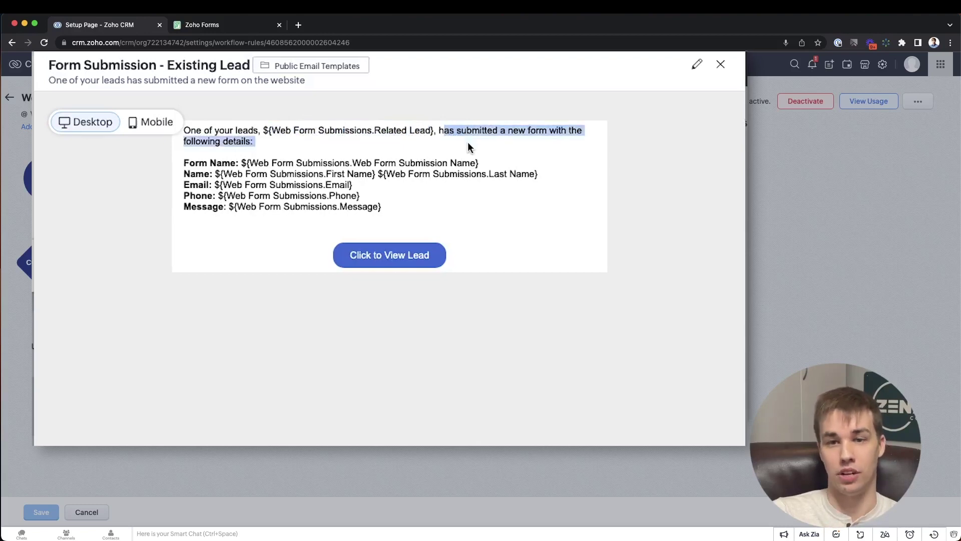
{"action": "left_click", "coordinate": [243, 135]}
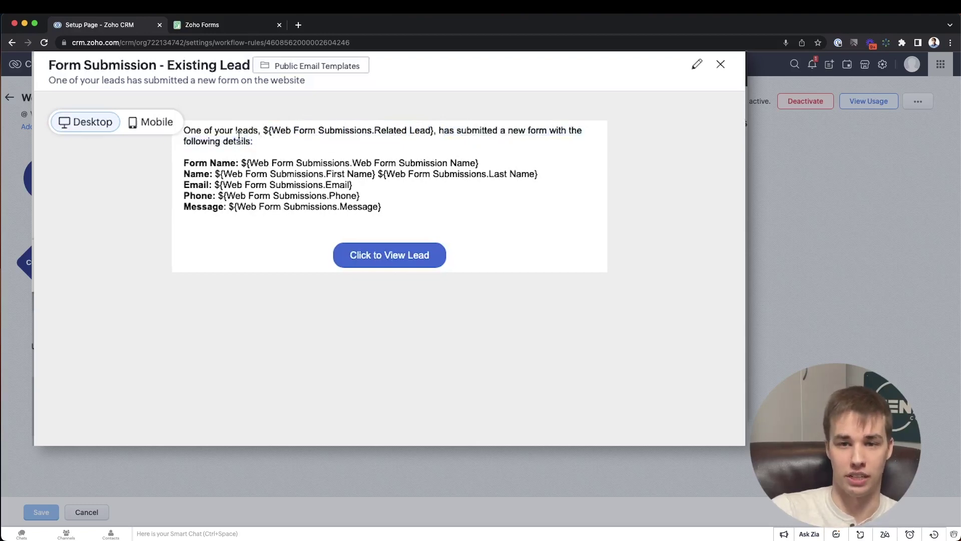
{"action": "left_click_drag", "start_coordinate": [190, 132], "coordinate": [259, 131]}
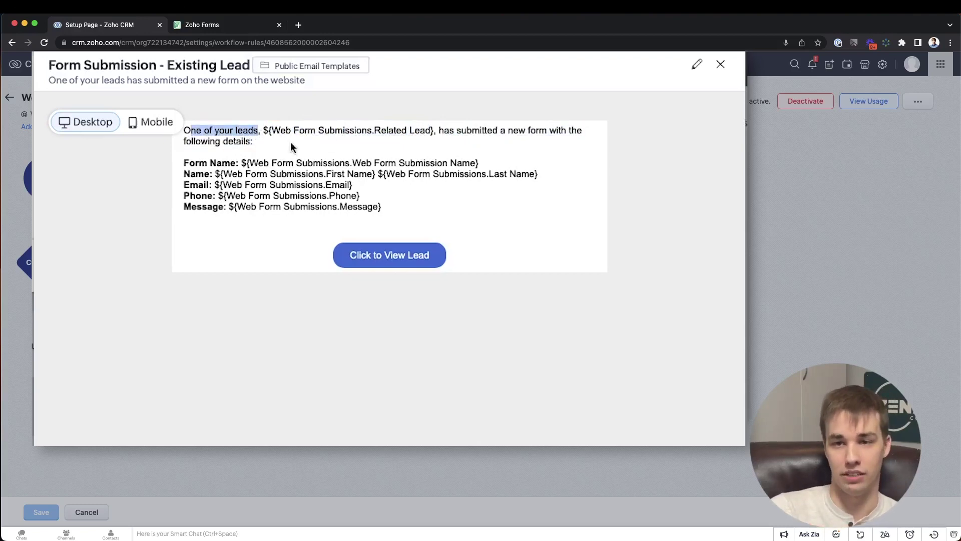
{"action": "left_click", "coordinate": [192, 153]}
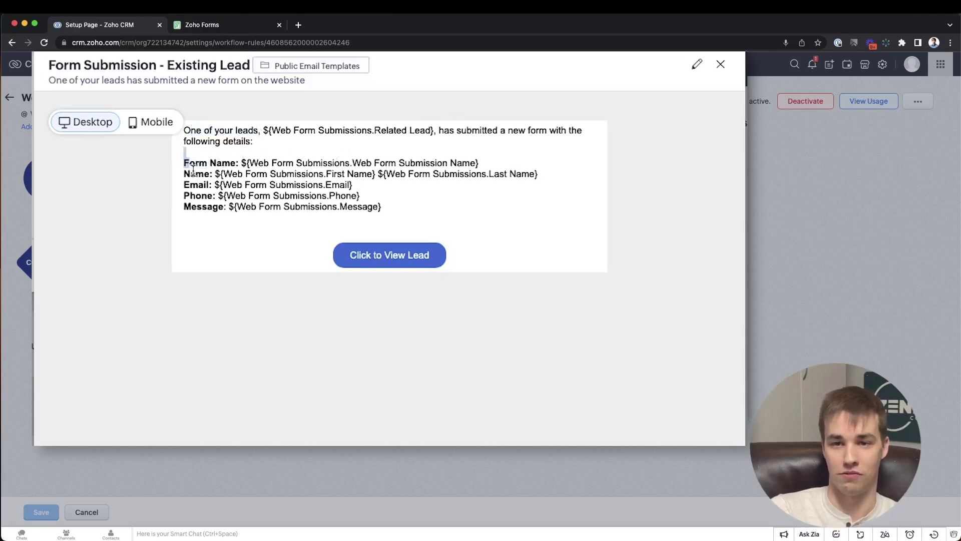
{"action": "double_click", "coordinate": [193, 173]}
{"action": "left_click_drag", "start_coordinate": [184, 185], "coordinate": [203, 207]}
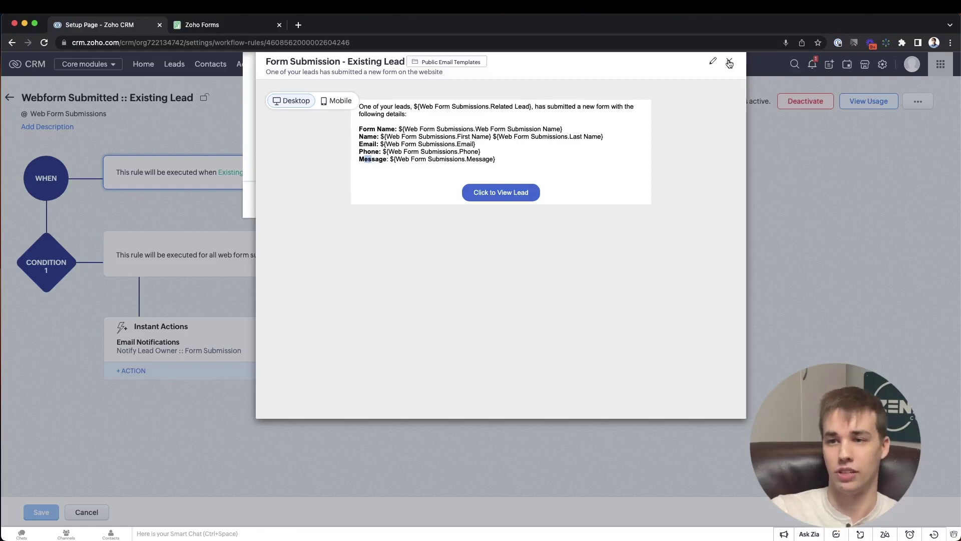
{"action": "left_click", "coordinate": [729, 62]}
- Leave the notification settings and go to Setup > Templates > Email Templates
{"action": "left_click", "coordinate": [705, 70]}
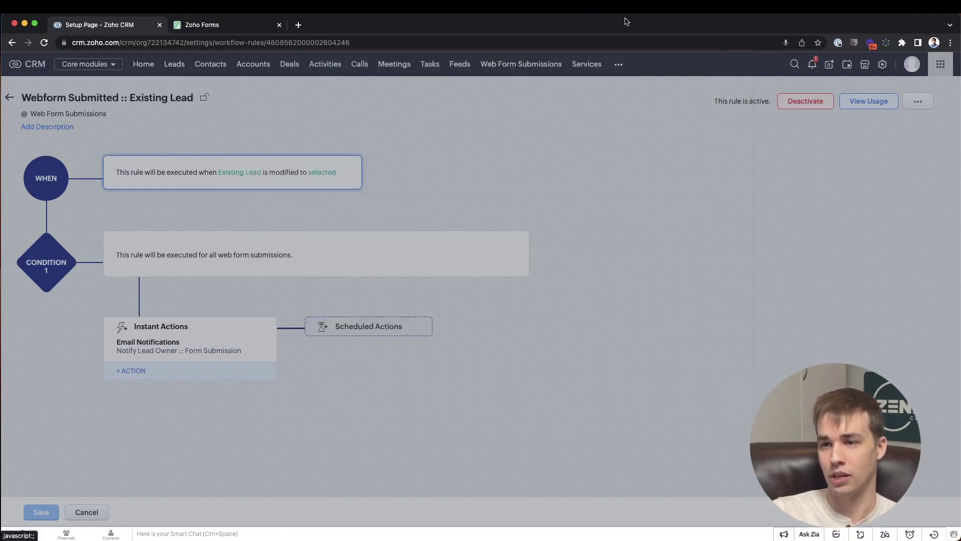
{"action": "left_click", "coordinate": [859, 73]}
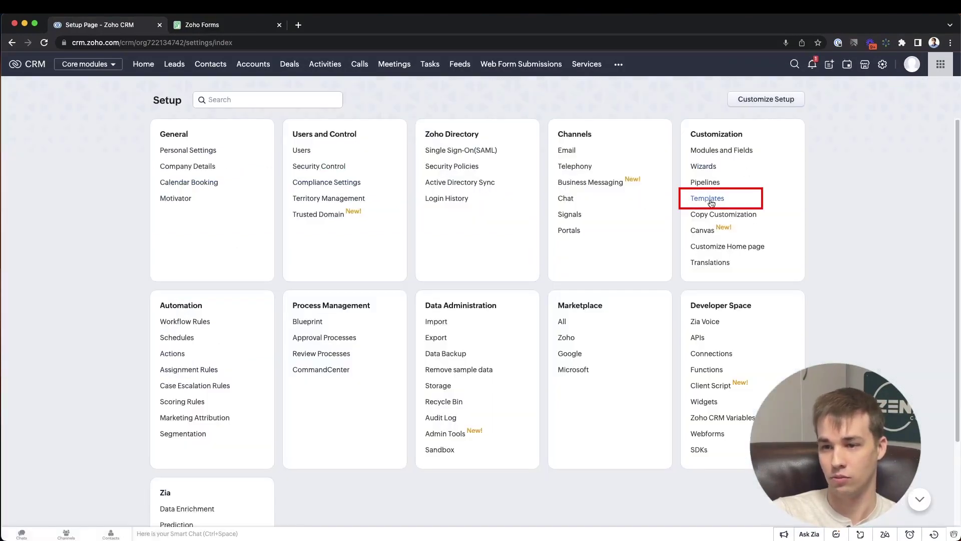
{"action": "left_click", "coordinate": [687, 199]}
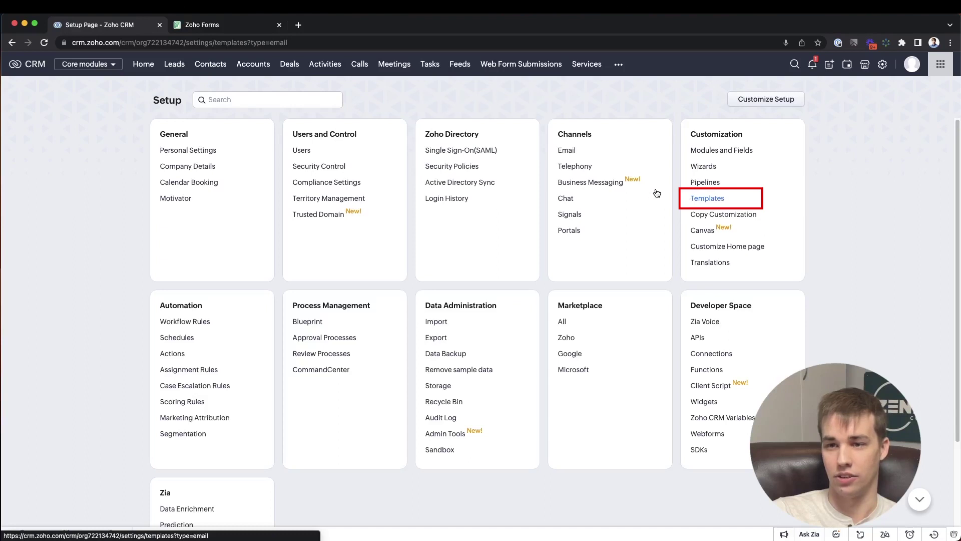
{"action": "left_click", "coordinate": [699, 197]}
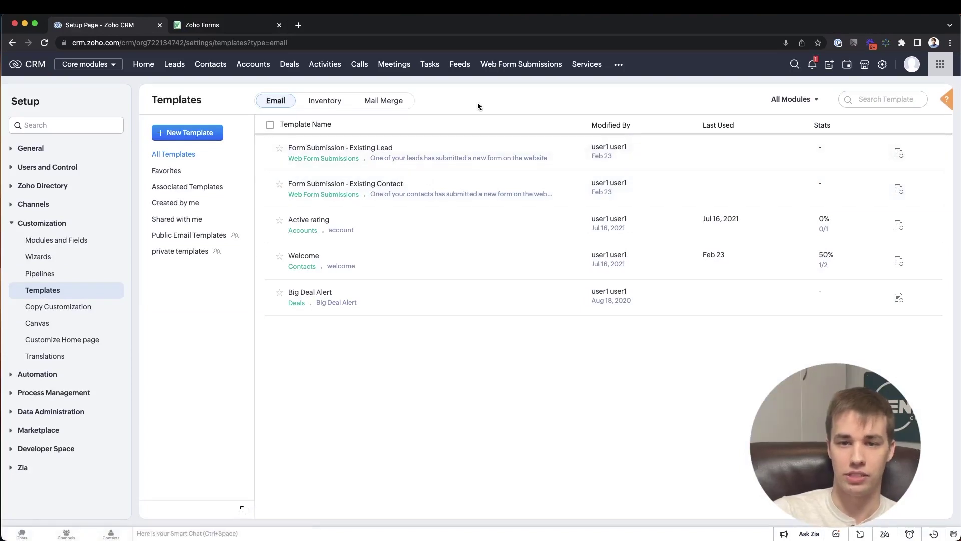
- Start a new email template for the Web Form Submissions module and continue to the gallery
{"action": "left_click", "coordinate": [186, 136]}
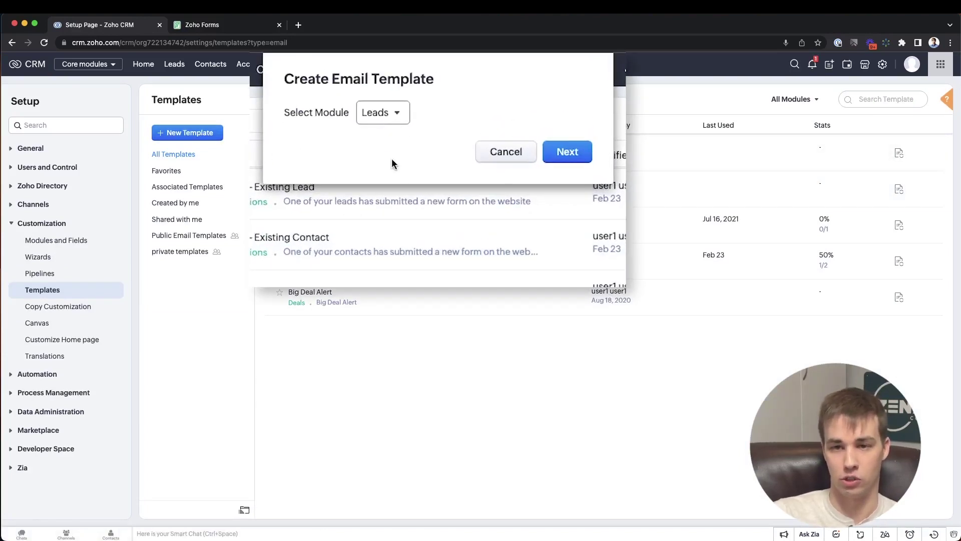
{"action": "left_click", "coordinate": [383, 112]}
{"action": "scroll", "coordinate": [408, 215], "scroll_direction": "down", "scroll_amount": 2}
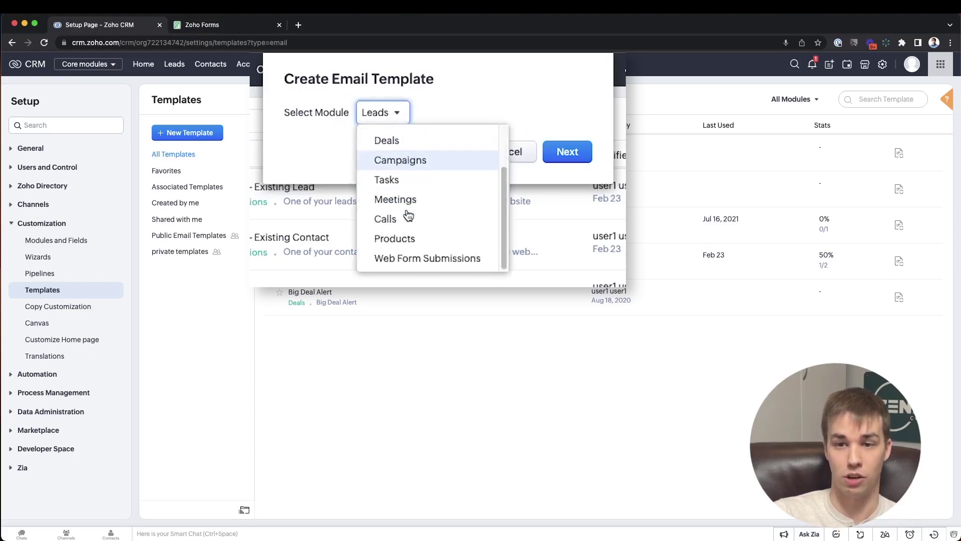
{"action": "left_click", "coordinate": [403, 258]}
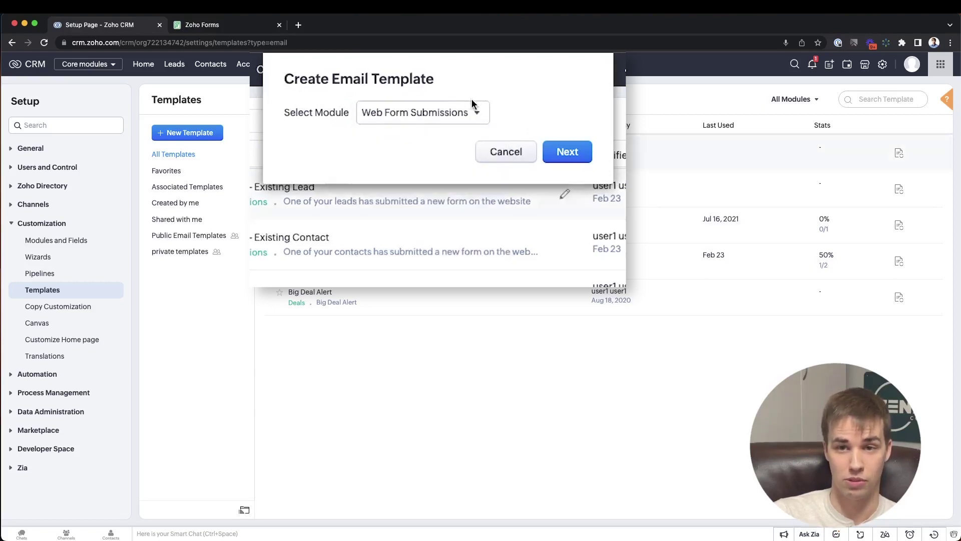
{"action": "left_click", "coordinate": [563, 155]}
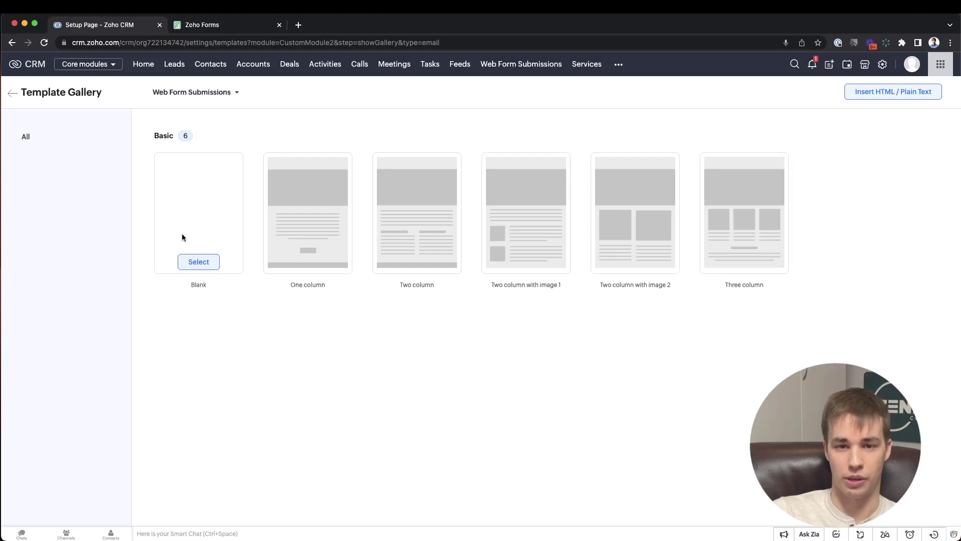
- Choose the Blank layout and delete its 'Type your text here...' placeholder text
{"action": "left_click", "coordinate": [199, 261]}
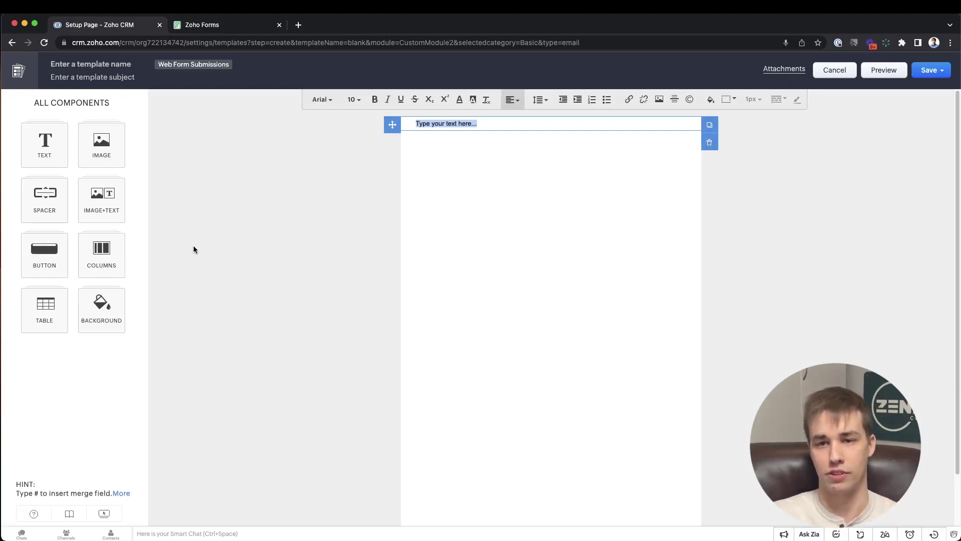
{"action": "left_click", "coordinate": [498, 123]}
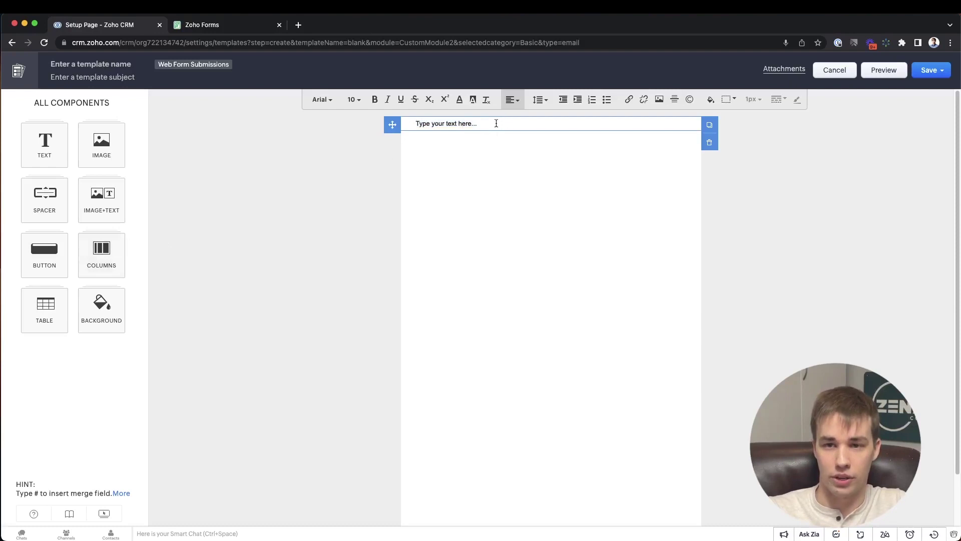
{"action": "left_click_drag", "start_coordinate": [496, 123], "coordinate": [414, 125]}
{"action": "key", "text": "BackSpace"}
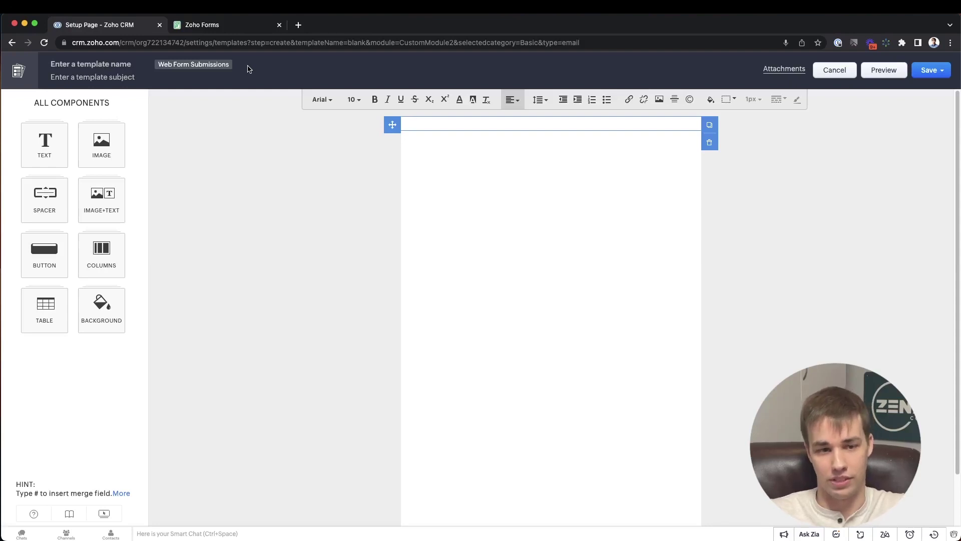
{"action": "left_click", "coordinate": [298, 25]}
- Load crm.zoho.com, open a lead record from Leads, and select its web address
{"action": "type", "text": "crm.z"}
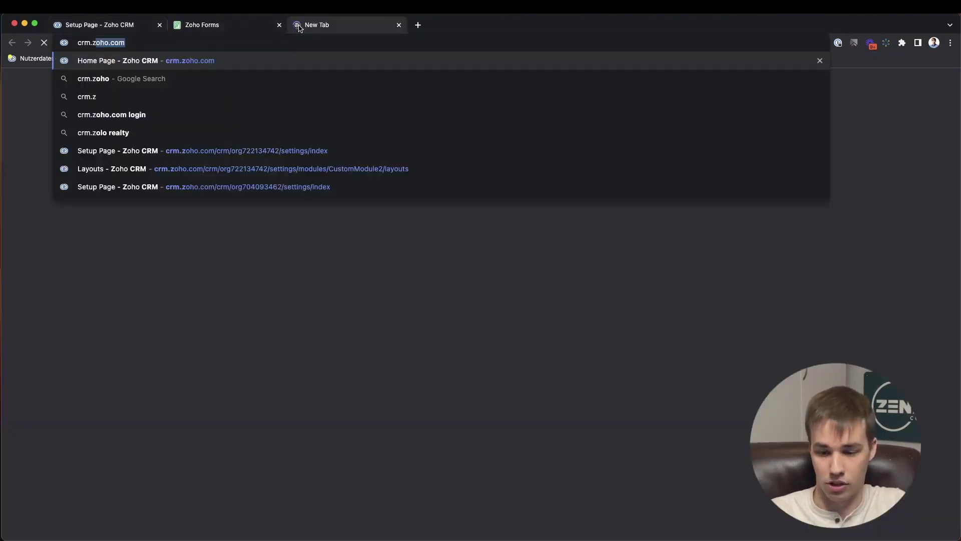
{"action": "key", "text": "Right"}
{"action": "key", "text": "Return"}
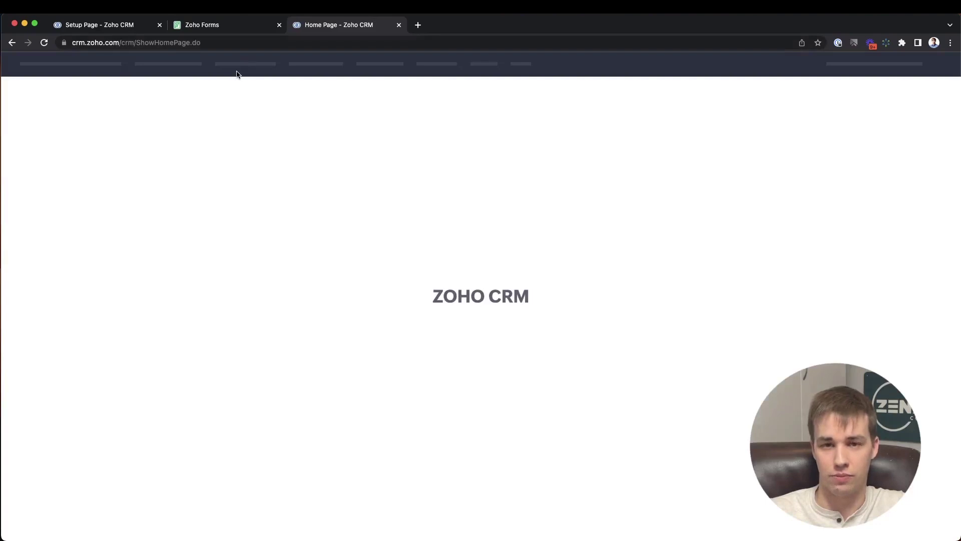
{"action": "left_click", "coordinate": [195, 76]}
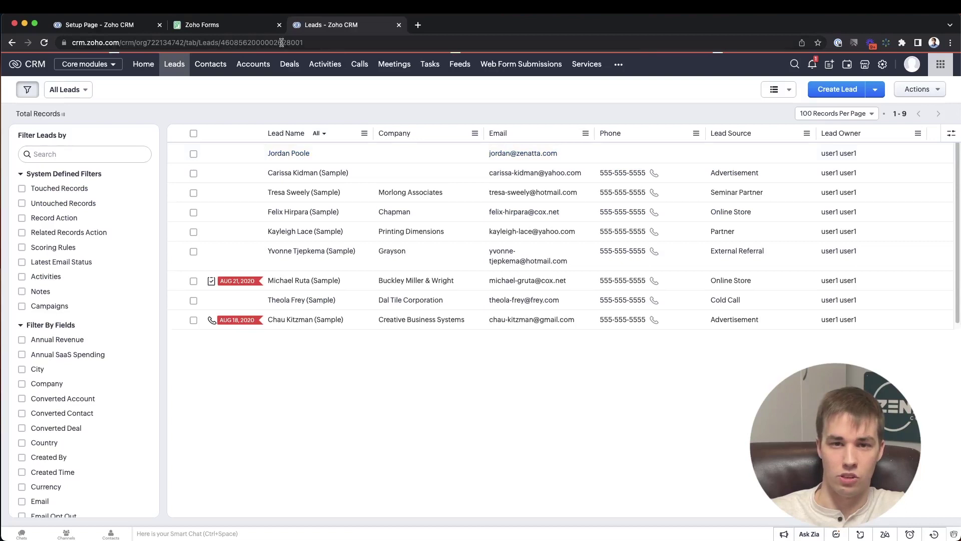
{"action": "left_click_drag", "start_coordinate": [305, 43], "coordinate": [66, 42]}
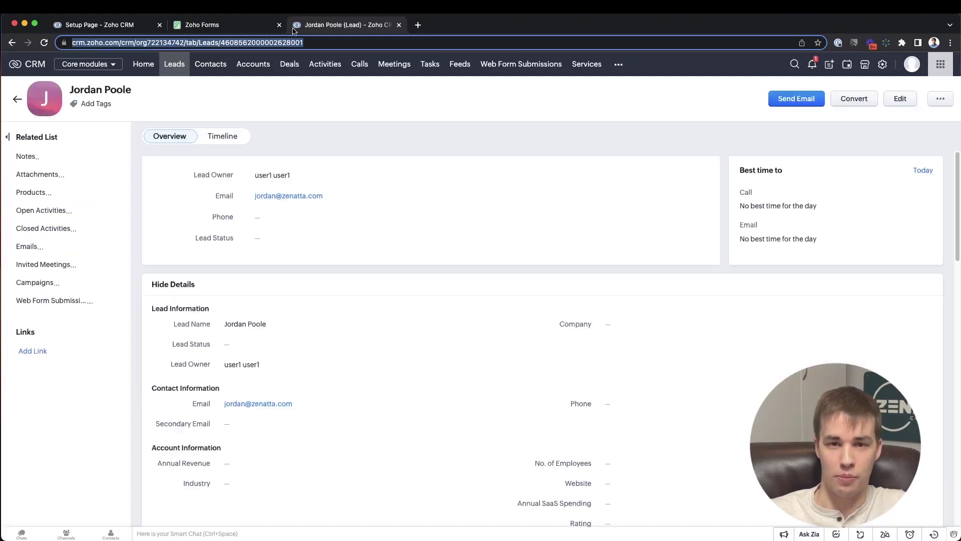
- Paste the lead URL, replace its record ID with # plus the Related Lead > Lead Id field
{"action": "left_click", "coordinate": [132, 26]}
{"action": "key", "text": "super+v"}
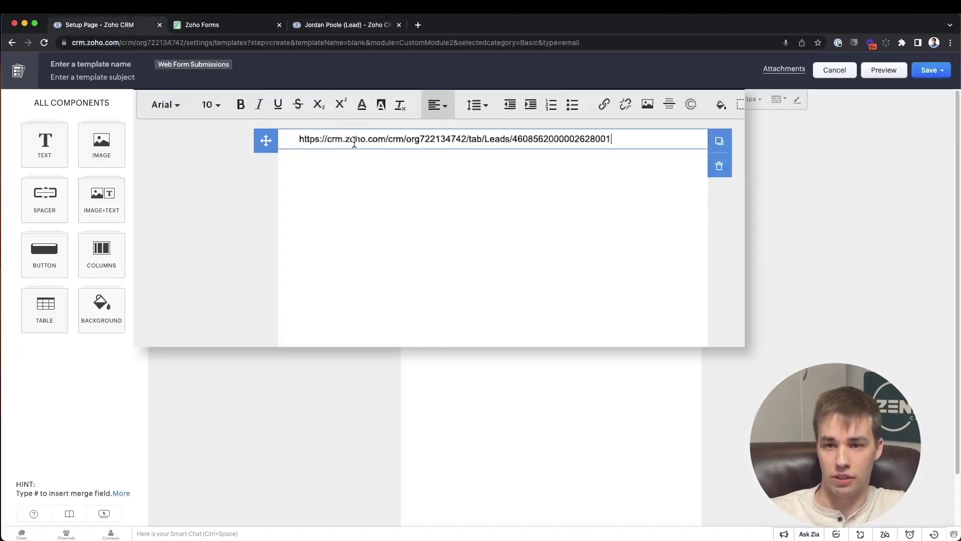
{"action": "key", "text": "BackSpace"}
{"action": "key", "text": "BackSpace"}
{"action": "key", "text": "BackSpace"}
{"action": "key", "text": "BackSpace"}
{"action": "key", "text": "BackSpace"}
{"action": "key", "text": "BackSpace"}
{"action": "key", "text": "BackSpace"}
{"action": "key", "text": "BackSpace"}
{"action": "key", "text": "BackSpace"}
{"action": "key", "text": "BackSpace"}
{"action": "key", "text": "BackSpace"}
{"action": "key", "text": "BackSpace"}
{"action": "key", "text": "BackSpace"}
{"action": "key", "text": "BackSpace"}
{"action": "key", "text": "BackSpace"}
{"action": "key", "text": "BackSpace"}
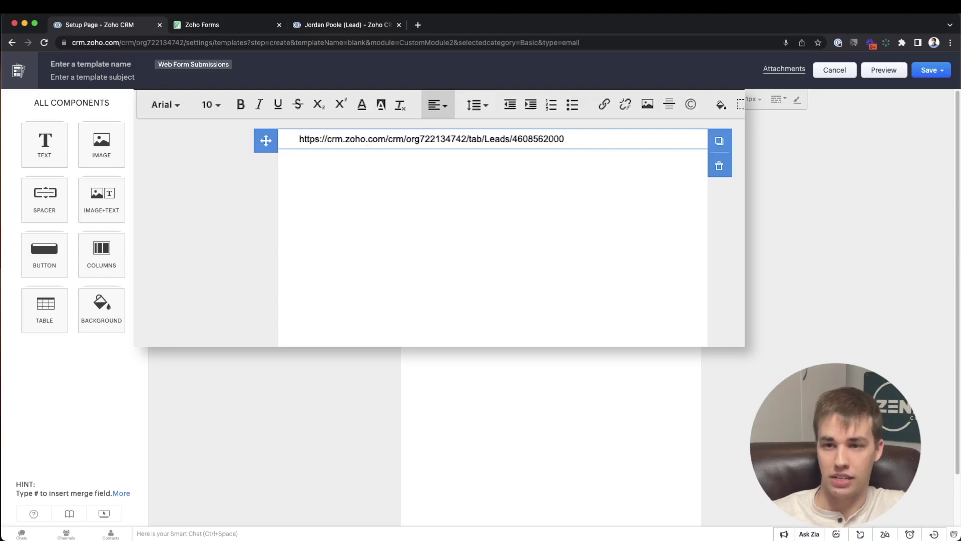
{"action": "key", "text": "BackSpace"}
{"action": "key", "text": "BackSpace"}
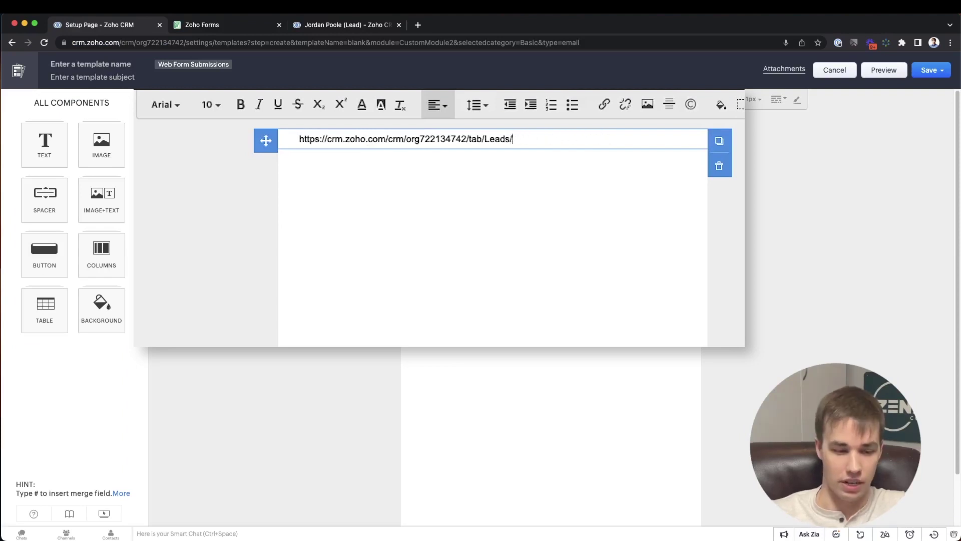
{"action": "type", "text": "#"}
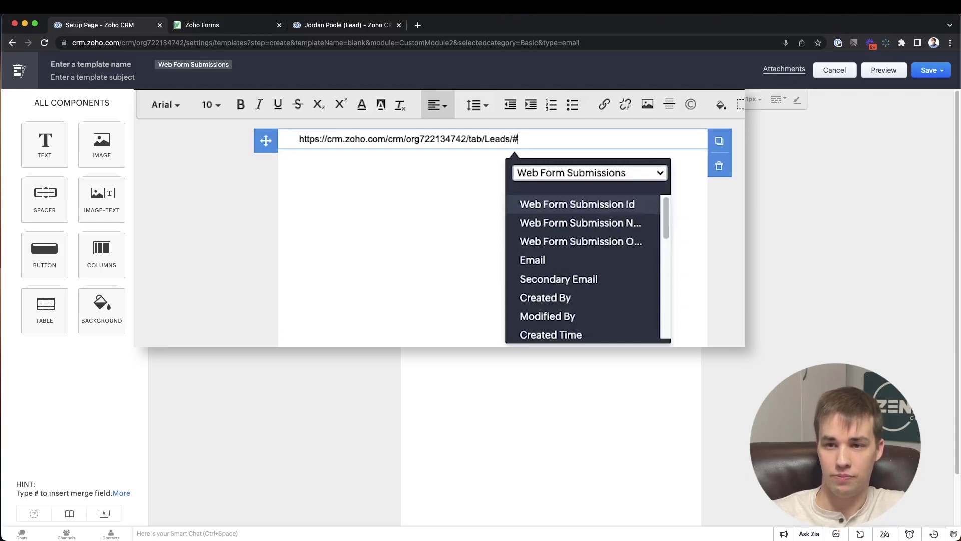
{"action": "left_click", "coordinate": [601, 179]}
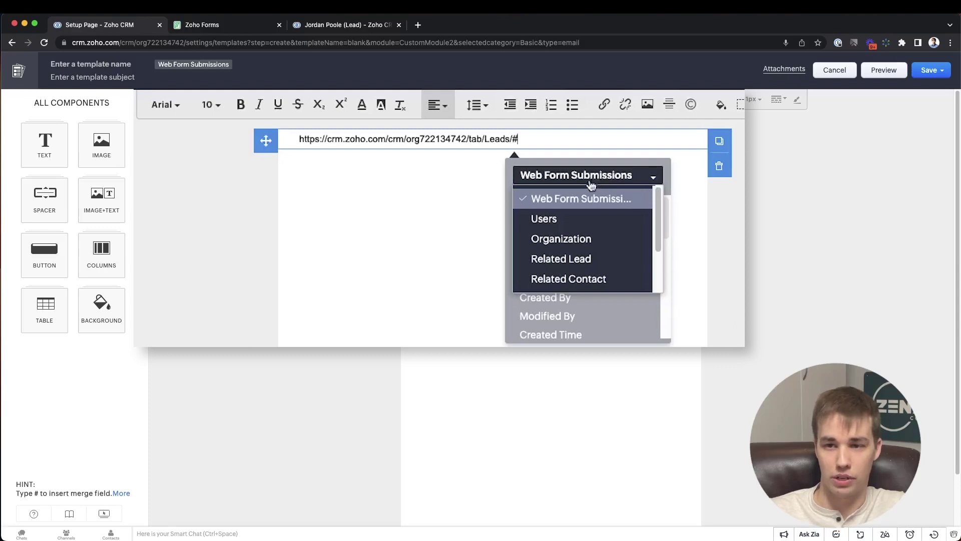
{"action": "left_click", "coordinate": [575, 260]}
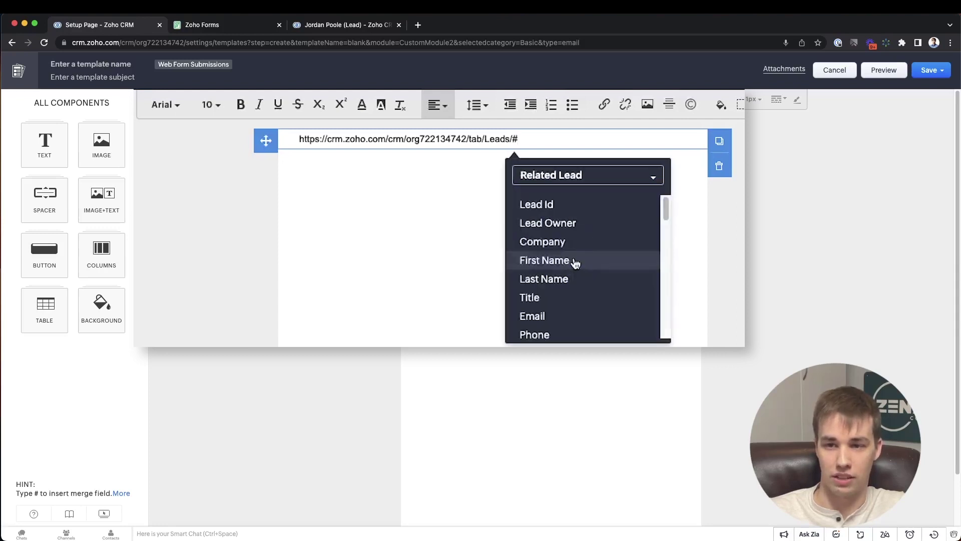
{"action": "left_click", "coordinate": [547, 203]}
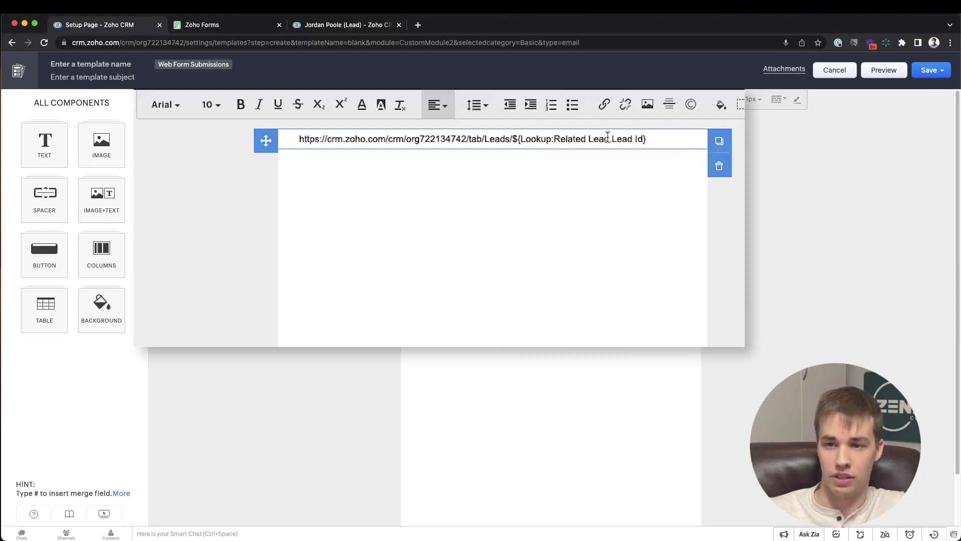
- Select the finished lead link line and cut it out of the text block
{"action": "left_click_drag", "start_coordinate": [646, 139], "coordinate": [353, 131]}
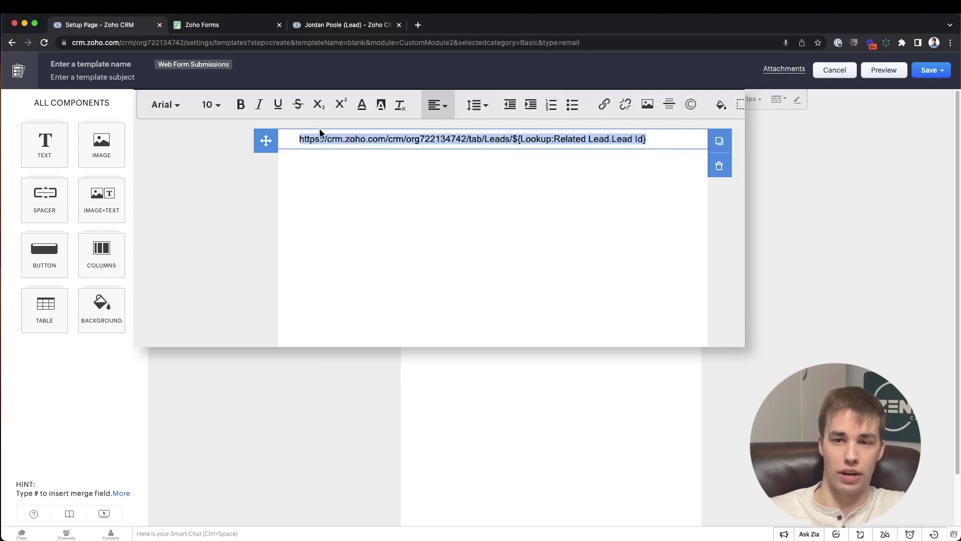
{"action": "left_click_drag", "start_coordinate": [365, 138], "coordinate": [511, 138]}
{"action": "left_click_drag", "start_coordinate": [646, 139], "coordinate": [513, 133]}
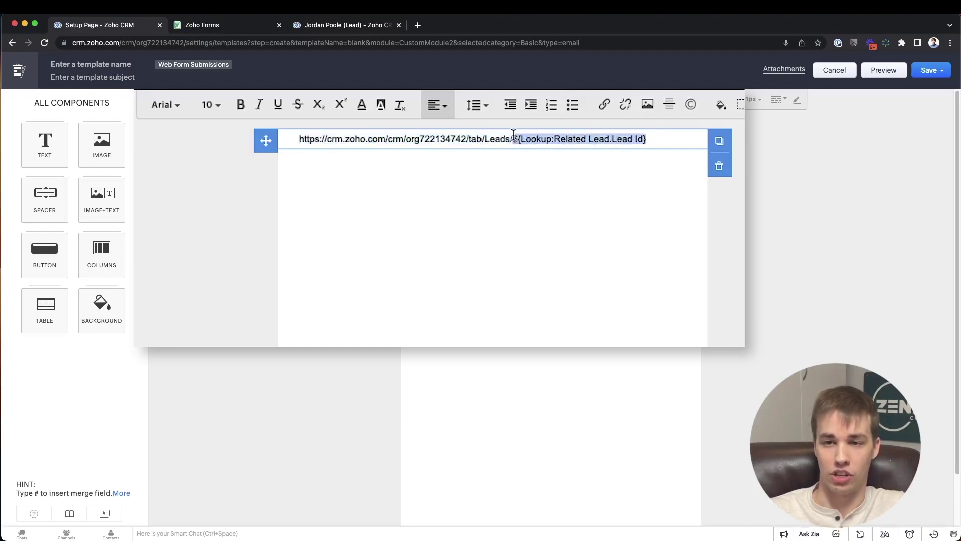
{"action": "left_click", "coordinate": [601, 140]}
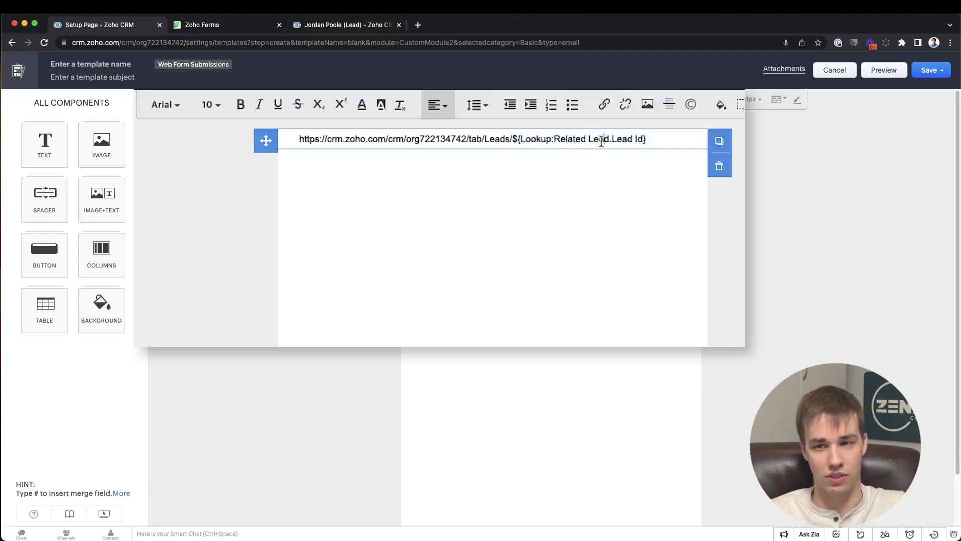
{"action": "left_click_drag", "start_coordinate": [646, 138], "coordinate": [295, 140]}
{"action": "key", "text": "super+c"}
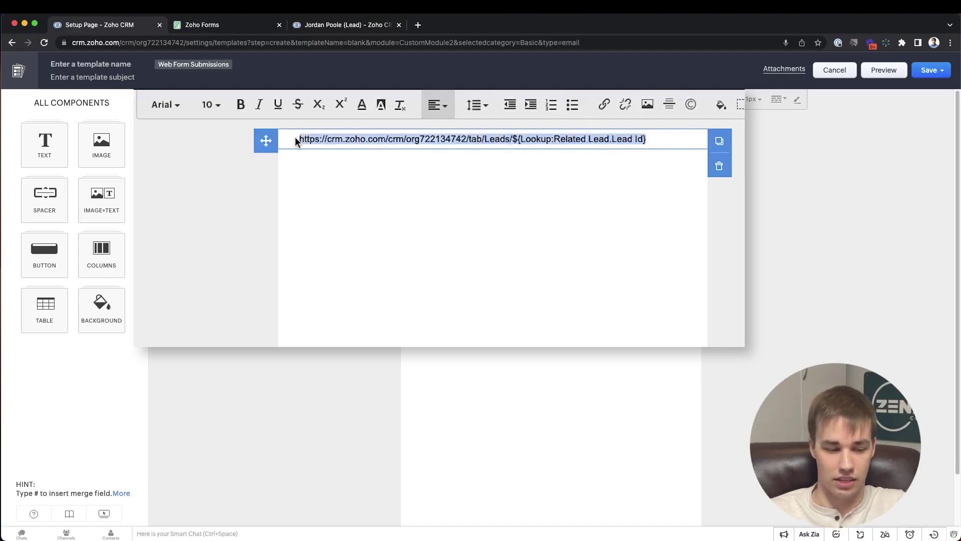
{"action": "key", "text": "BackSpace"}
- Add an oval button named 'Open Lead' linking to the pasted lead URL and save it
{"action": "left_click", "coordinate": [45, 253]}
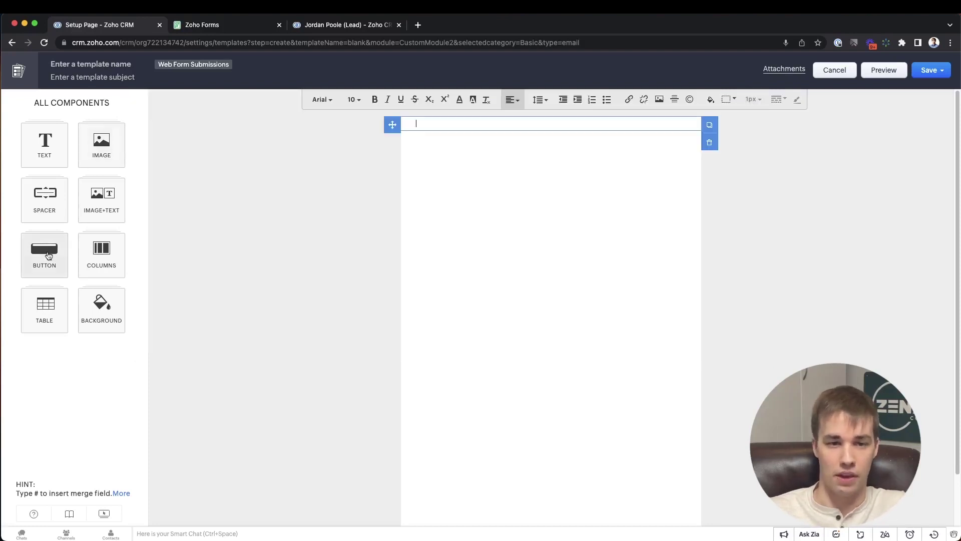
{"action": "left_click_drag", "start_coordinate": [44, 198], "coordinate": [482, 156]}
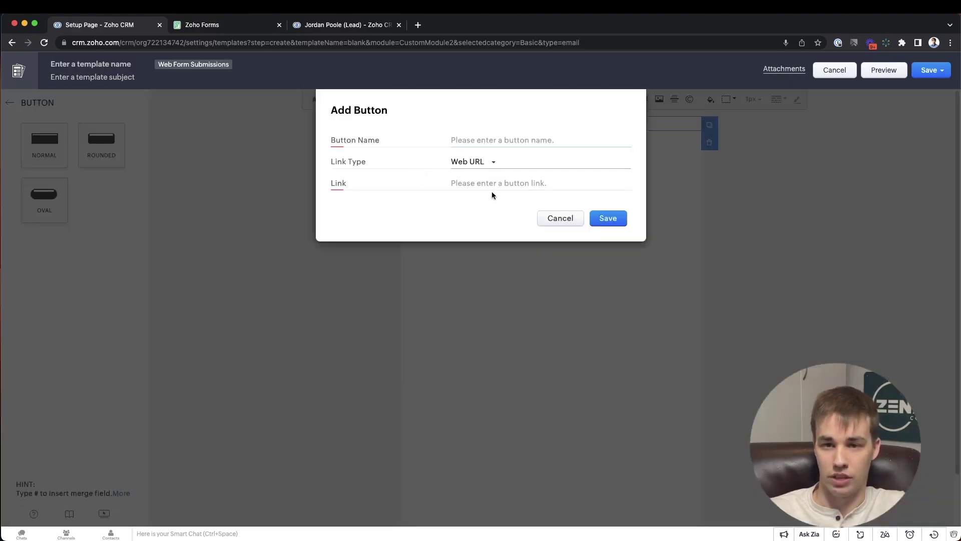
{"action": "left_click", "coordinate": [488, 183]}
{"action": "key", "text": "super+v"}
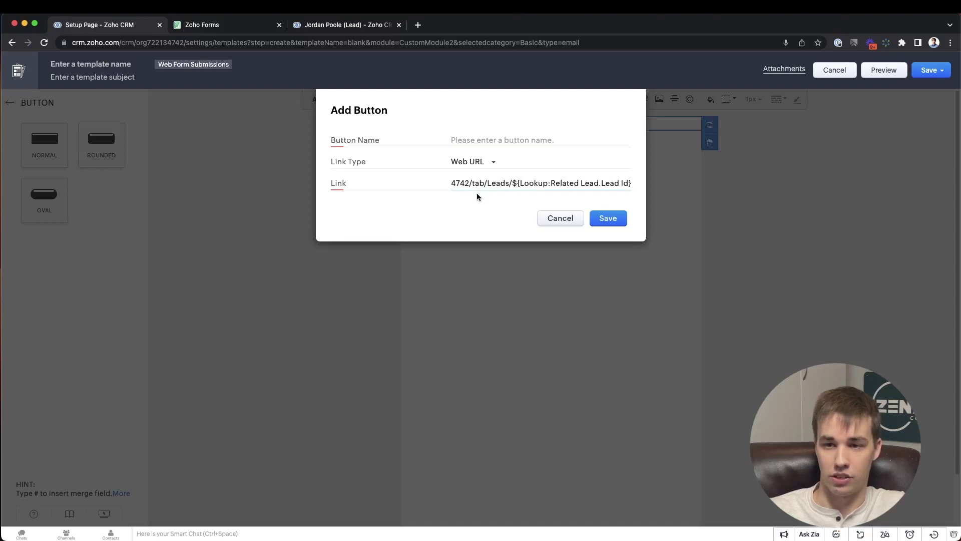
{"action": "left_click", "coordinate": [473, 141]}
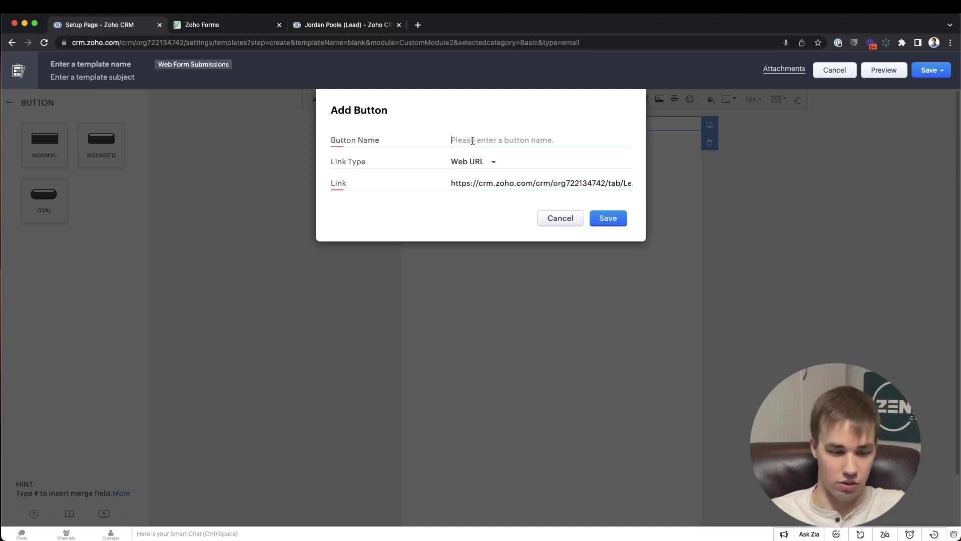
{"action": "type", "text": "Open Lead"}
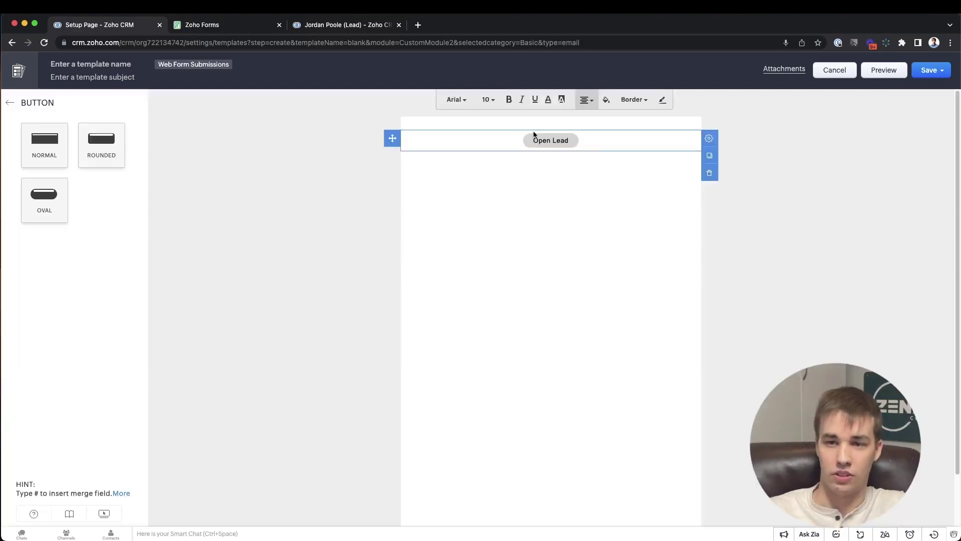
{"action": "left_click", "coordinate": [615, 217]}
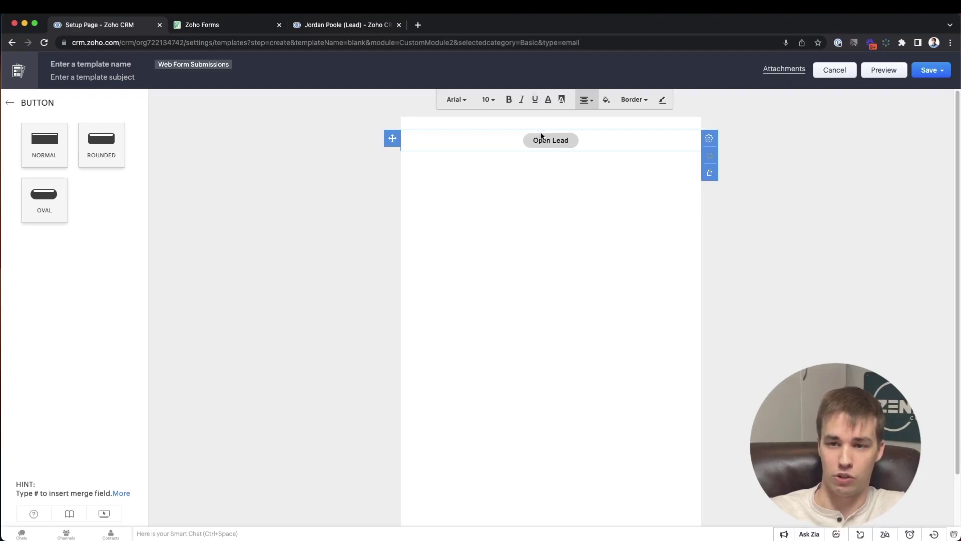
- Cancel the template editor and discard the unsaved draft
{"action": "left_click", "coordinate": [822, 73]}
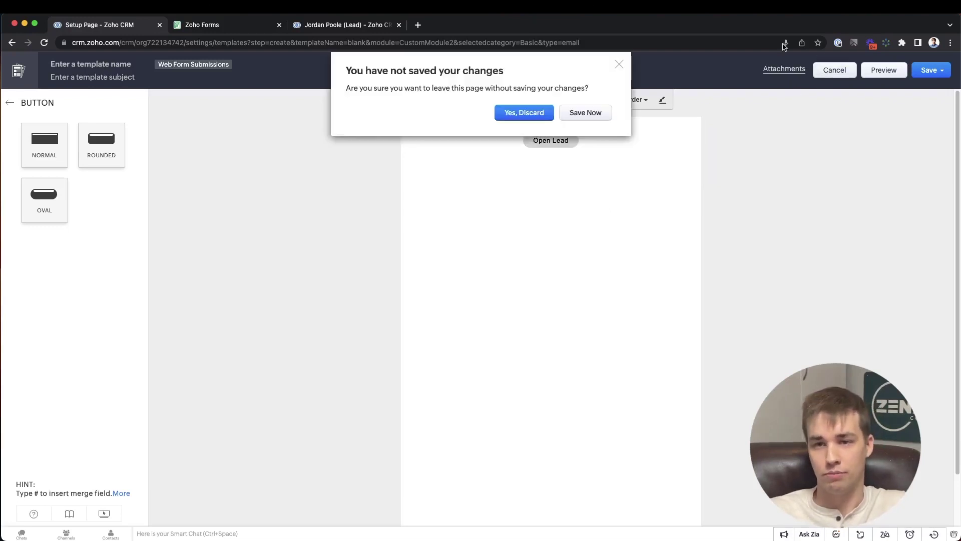
{"action": "left_click", "coordinate": [544, 113]}
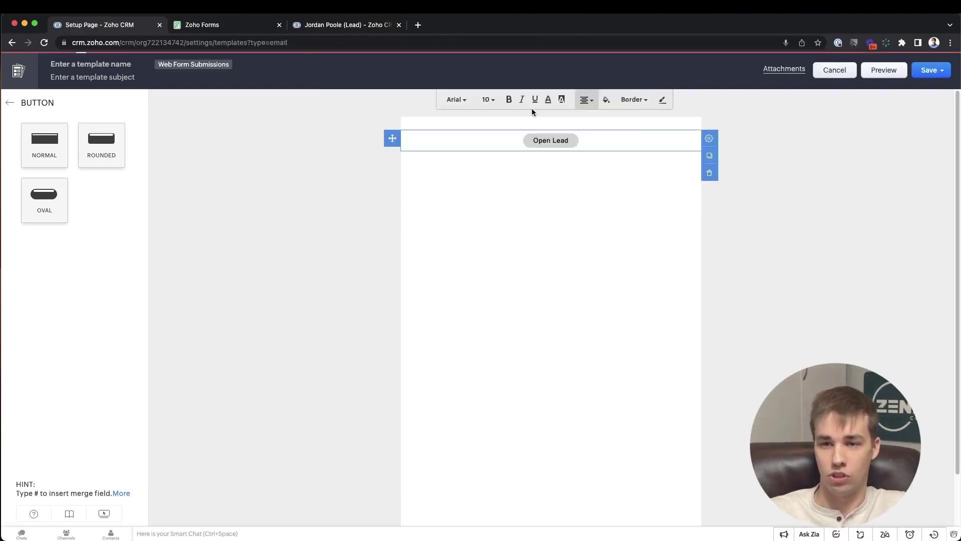